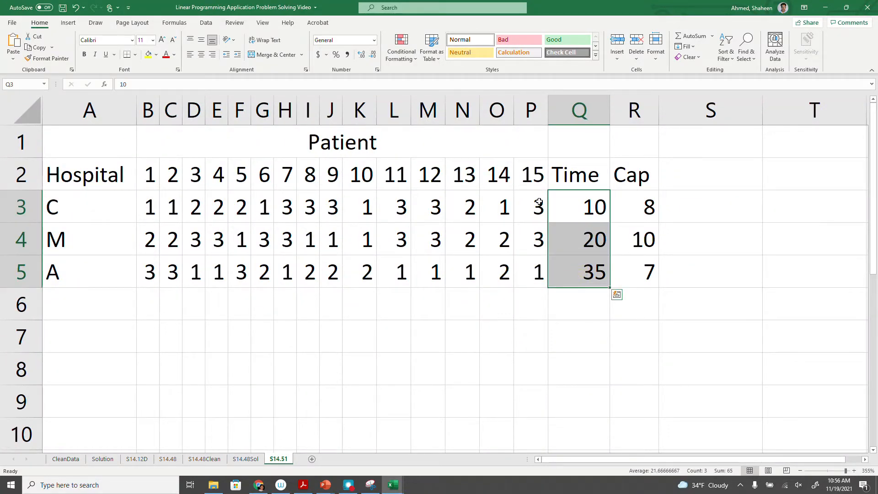
# Review the Time and Cap values for each of the hospitals C, M and A.
pyautogui.click(583, 213)
pyautogui.click(590, 239)
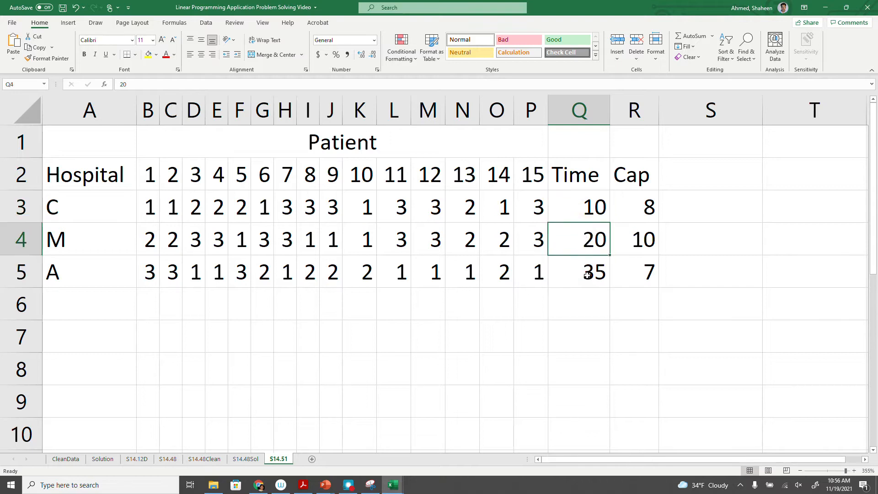
pyautogui.click(587, 271)
pyautogui.click(639, 207)
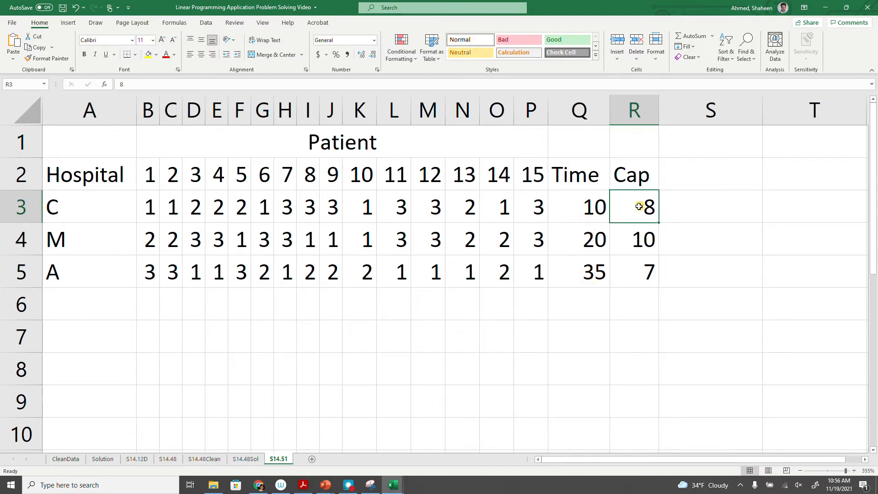
pyautogui.click(14, 211)
pyautogui.click(16, 239)
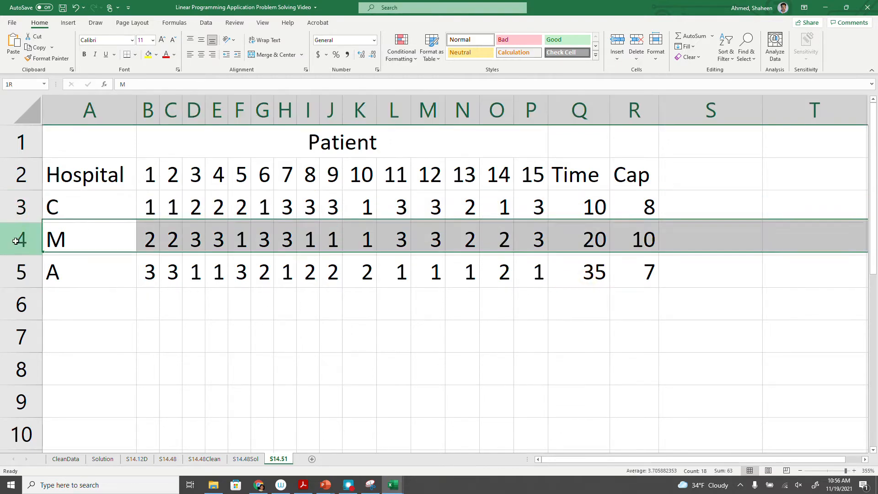
pyautogui.click(16, 272)
pyautogui.click(643, 199)
pyautogui.click(646, 243)
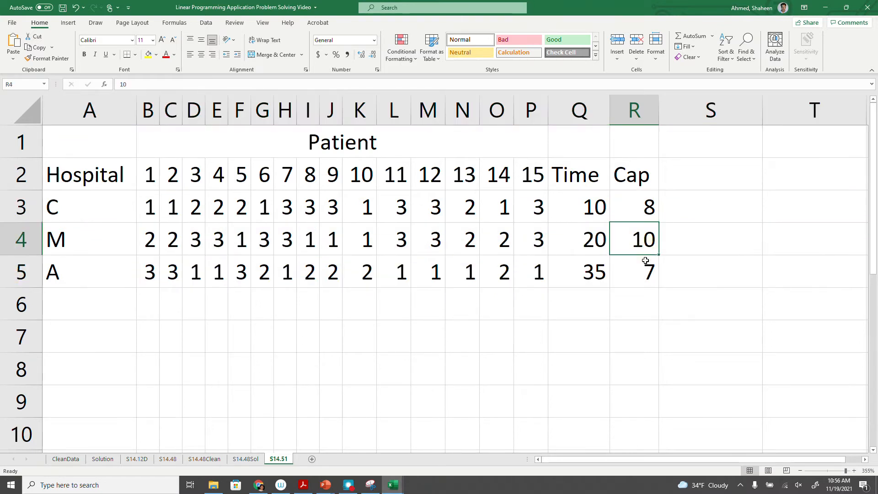
pyautogui.click(630, 279)
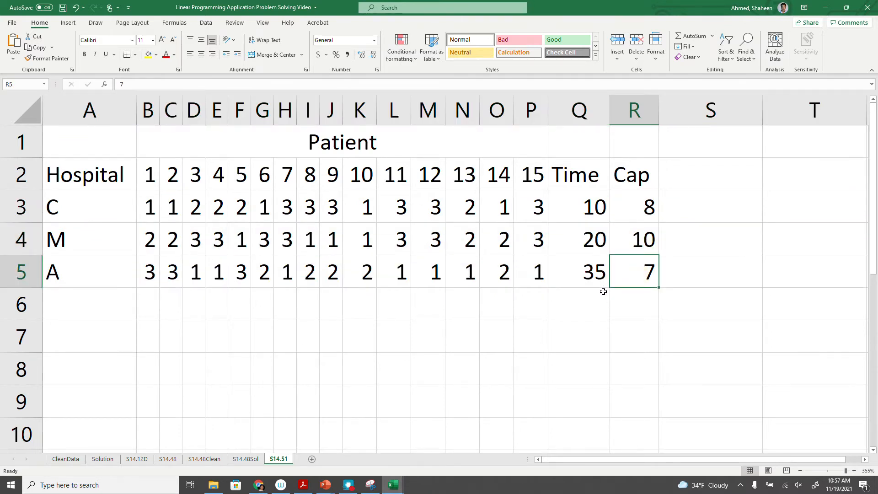
# Move the patient data block B3:P5 so that it starts at cell T3.
pyautogui.scroll(-4, 603, 291)
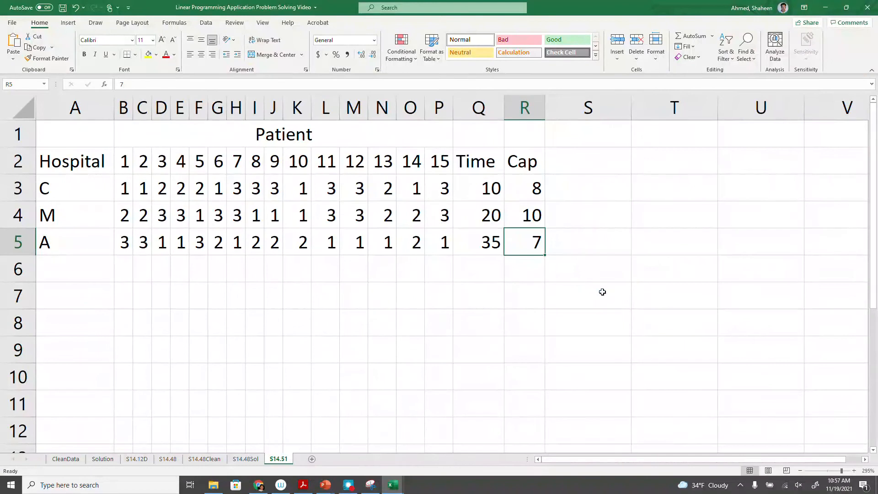
pyautogui.scroll(-5, 602, 292)
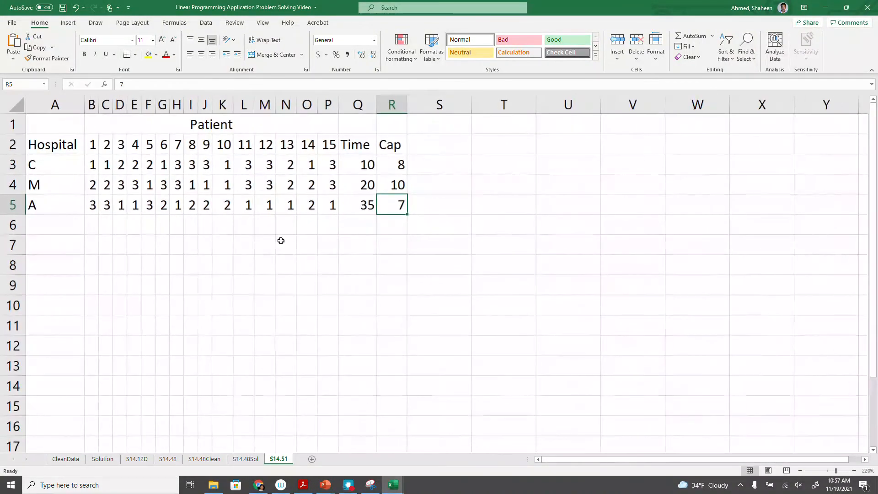
pyautogui.moveTo(92, 165); pyautogui.dragTo(318, 206)
pyautogui.moveTo(92, 156); pyautogui.dragTo(528, 160)
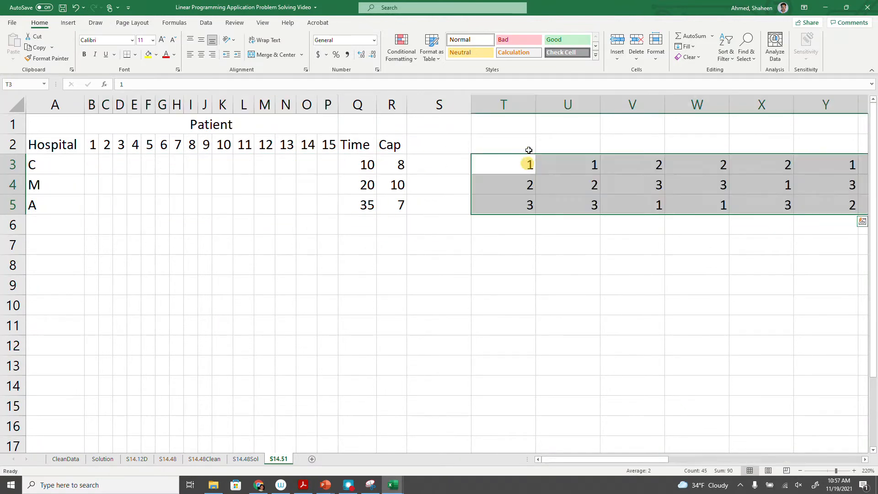
# Autofit the widths of columns U through AH to their contents.
pyautogui.moveTo(503, 104); pyautogui.dragTo(827, 132)
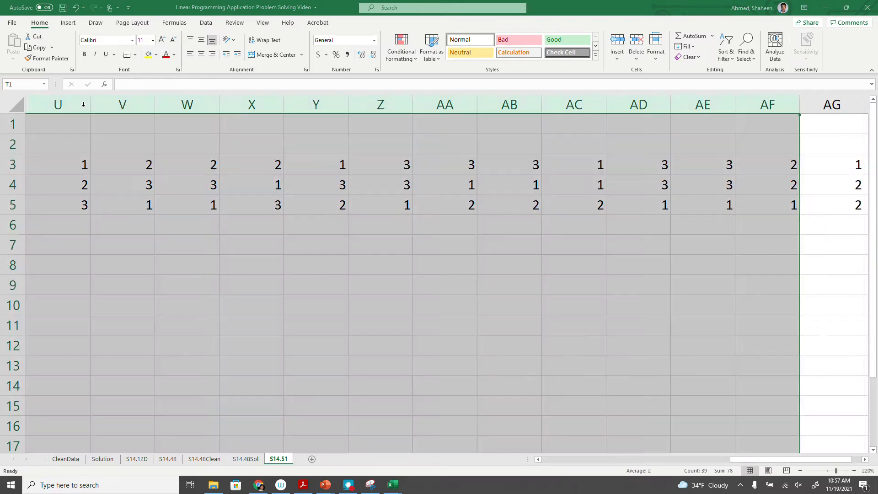
pyautogui.moveTo(87, 104); pyautogui.dragTo(805, 144)
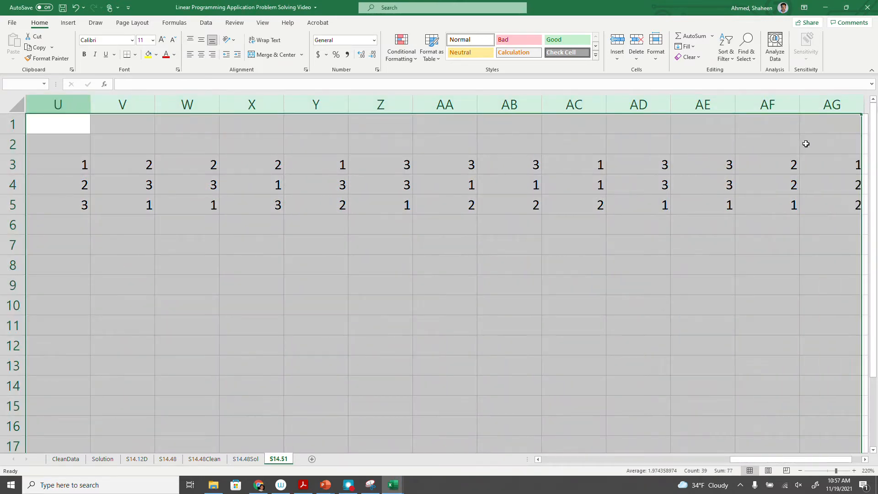
pyautogui.doubleClick(863, 105)
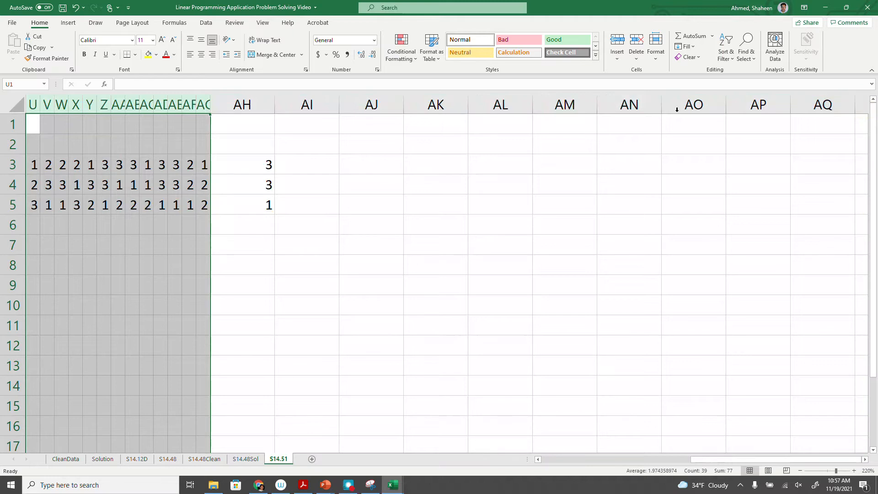
pyautogui.doubleClick(274, 105)
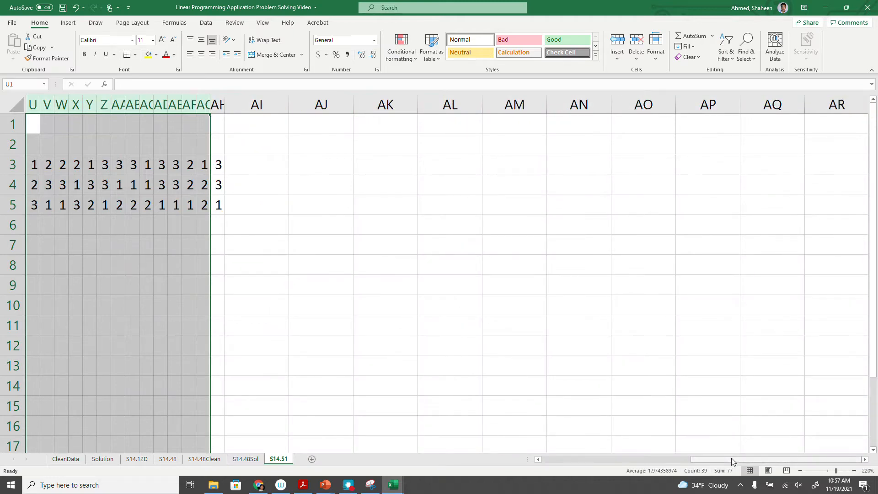
pyautogui.moveTo(715, 456); pyautogui.dragTo(558, 461)
pyautogui.click(164, 312)
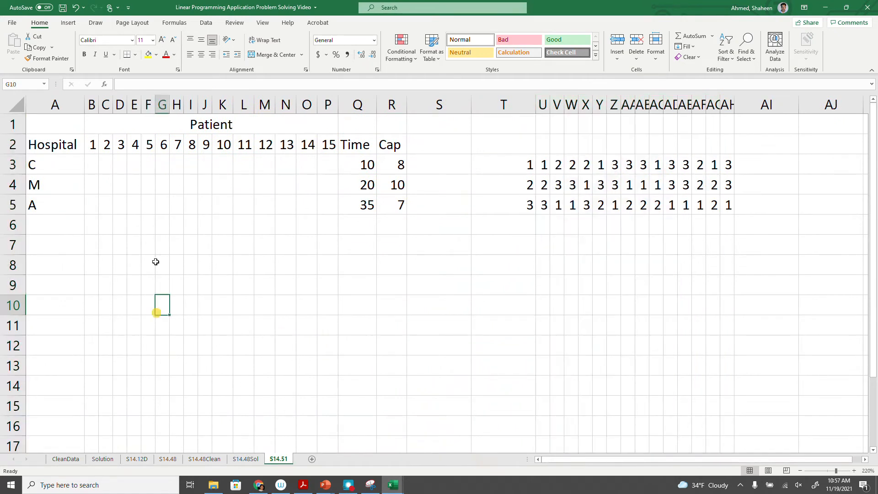
# Copy the patient numbers in B2:P2 to the row above the moved data, starting at T2, and autofit columns T through AH.
pyautogui.click(93, 145)
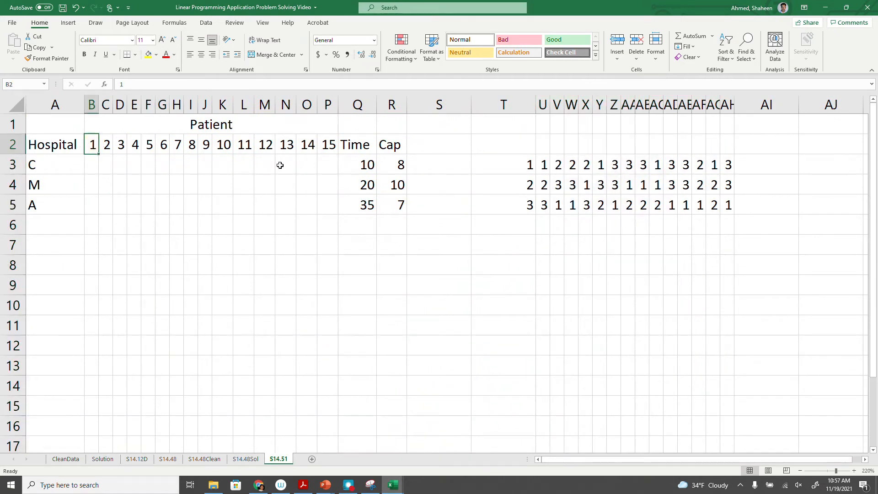
pyautogui.click(327, 145)
pyautogui.moveTo(93, 145); pyautogui.dragTo(327, 151)
pyautogui.hotkey('ctrl', 'c')
pyautogui.click(502, 145)
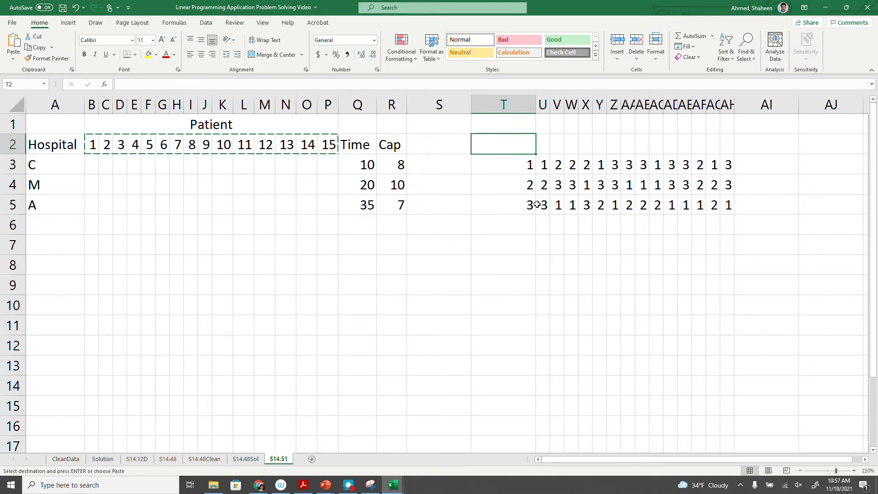
pyautogui.hotkey('ctrl', 'v')
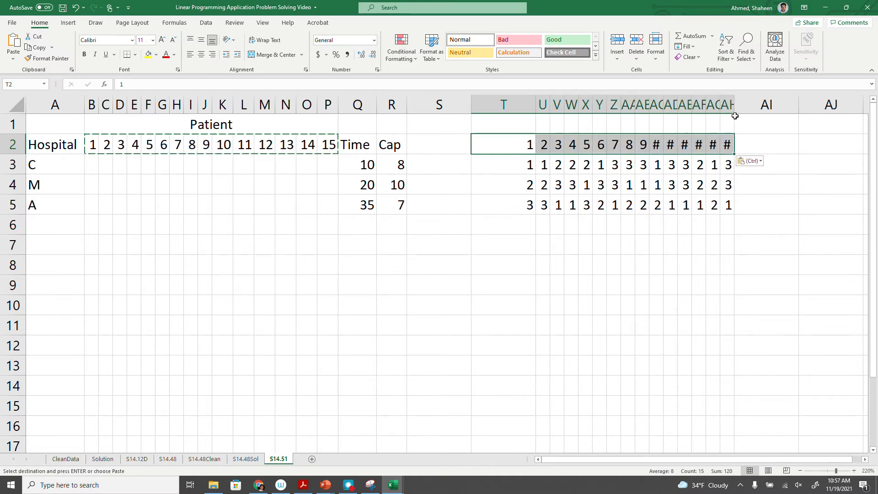
pyautogui.moveTo(727, 105); pyautogui.dragTo(519, 104)
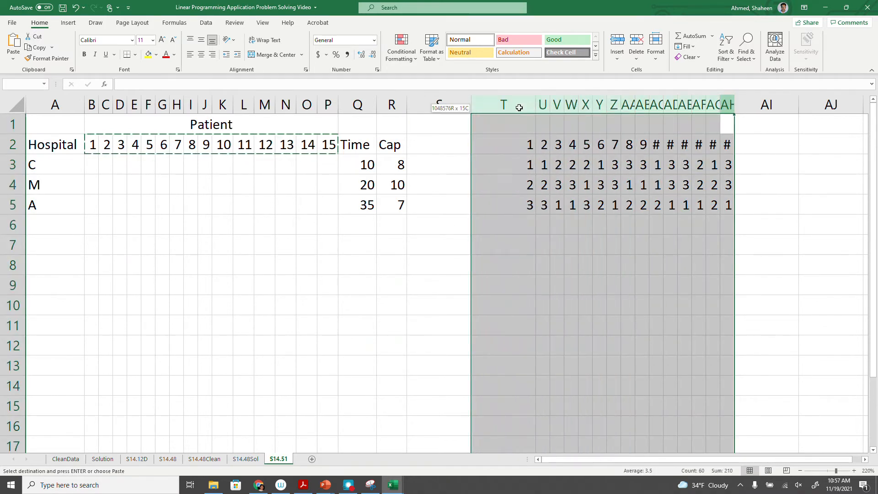
pyautogui.doubleClick(735, 108)
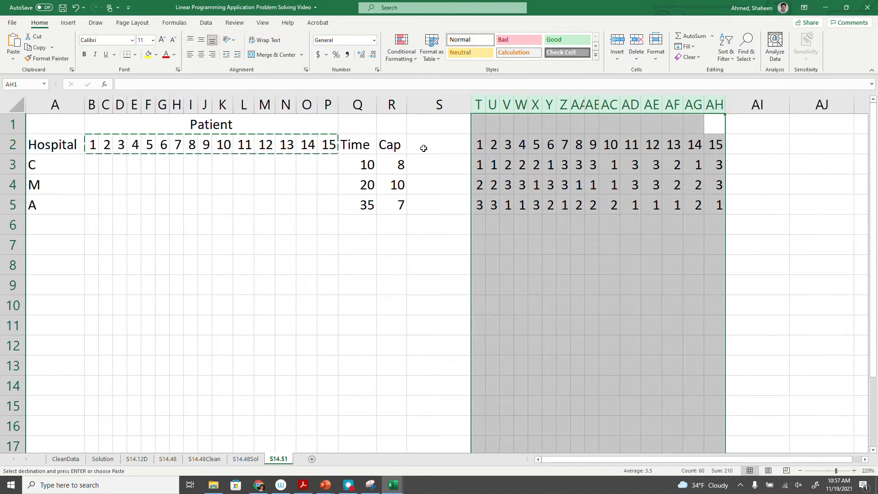
# Insert a blank column before column T to separate the moved data from the model.
pyautogui.click(477, 106)
pyautogui.rightClick(478, 107)
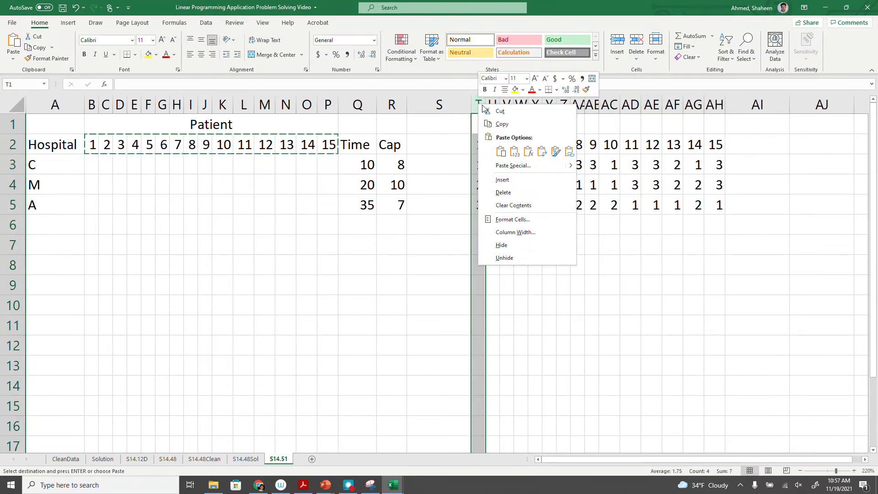
pyautogui.click(529, 185)
# Enter the header Sent in cell S2, beside Cap.
pyautogui.click(441, 154)
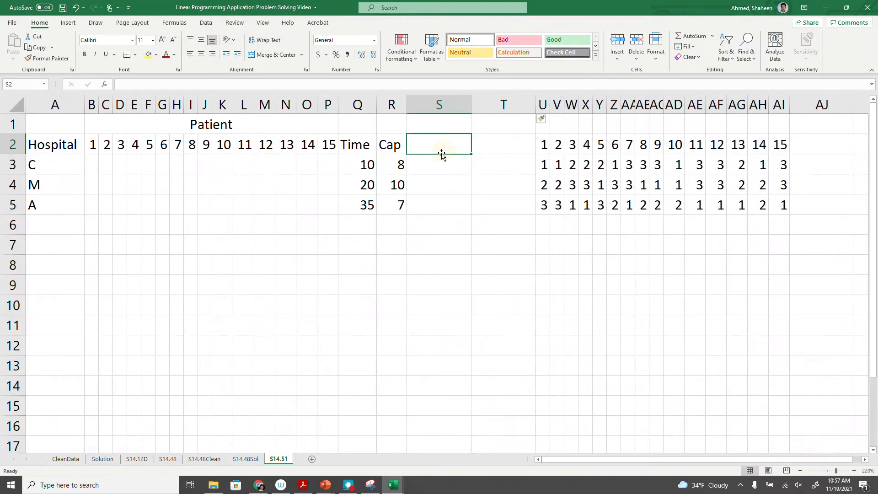
pyautogui.write('sEND')
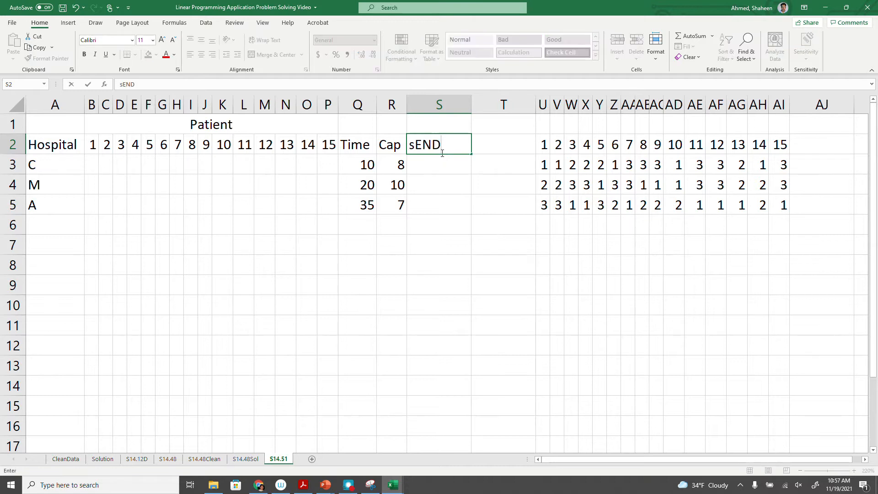
pyautogui.press('Return')
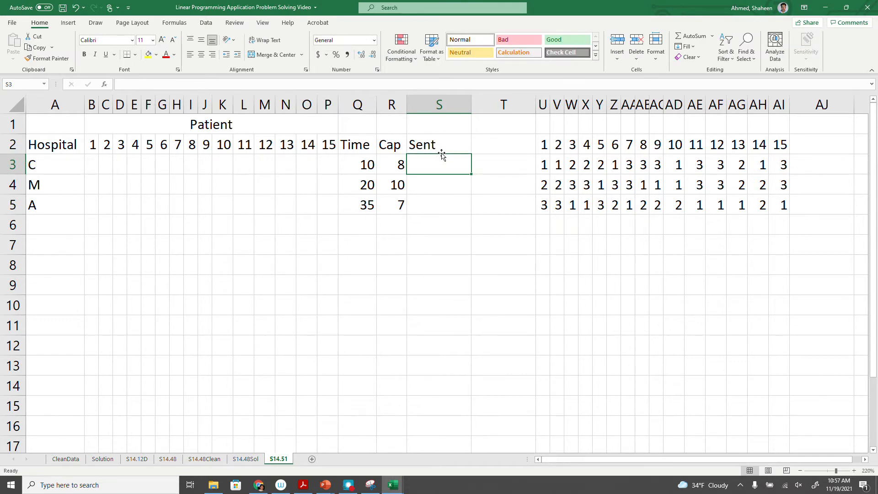
# Total each hospital's patients in the Sent column with =SUM(B3:P3) in S3, filled down to S5.
pyautogui.write('sum')
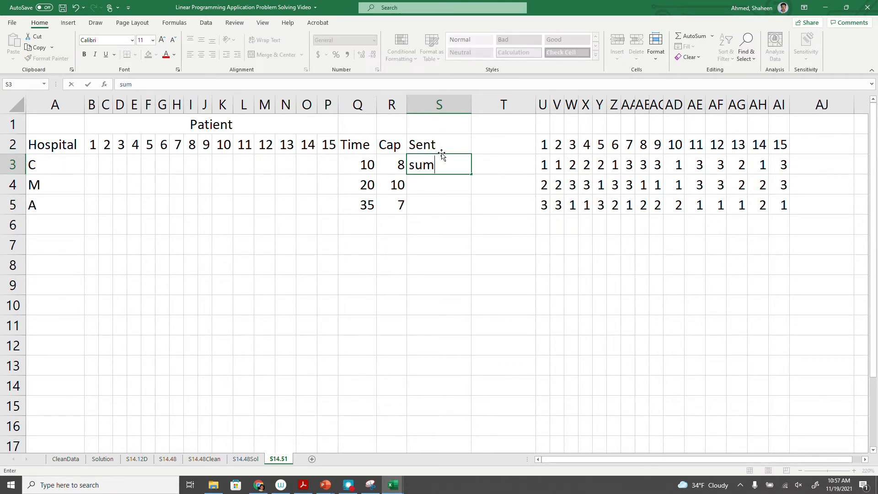
pyautogui.press('BackSpace')
pyautogui.press('BackSpace')
pyautogui.press('BackSpace')
pyautogui.write('=')
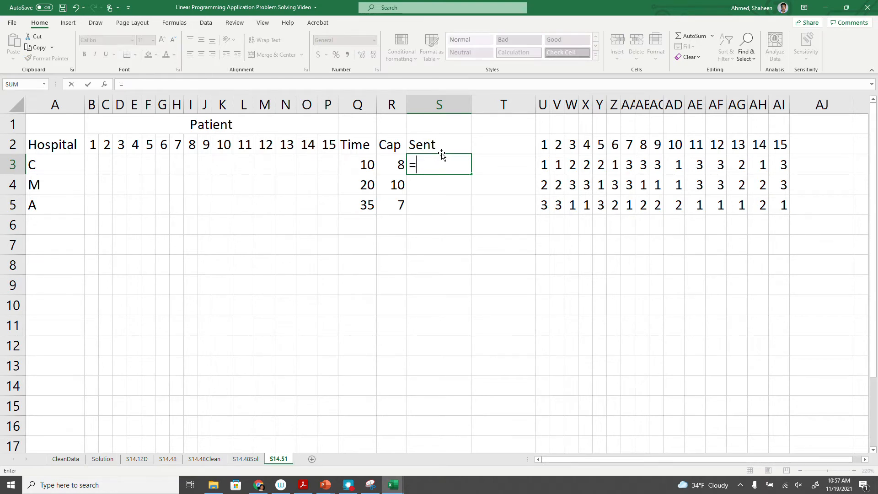
pyautogui.write('SUM(')
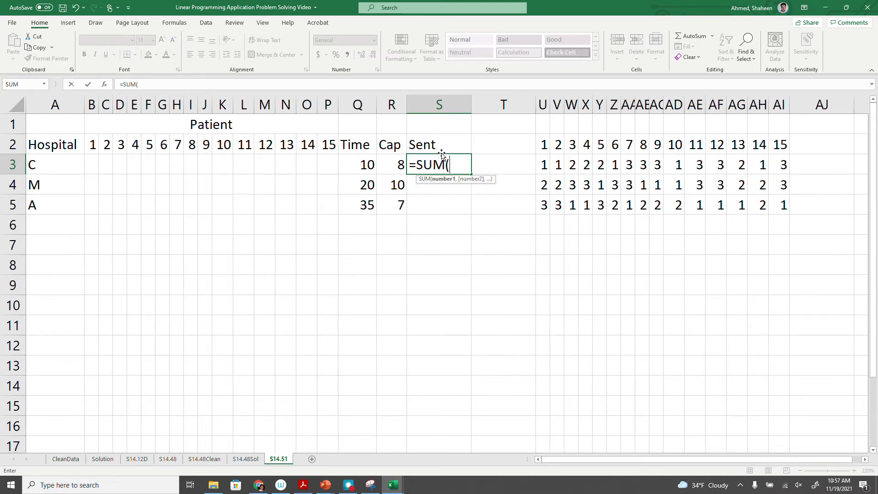
pyautogui.click(93, 165)
pyautogui.moveTo(92, 165); pyautogui.dragTo(328, 165)
pyautogui.press('Return')
pyautogui.click(430, 166)
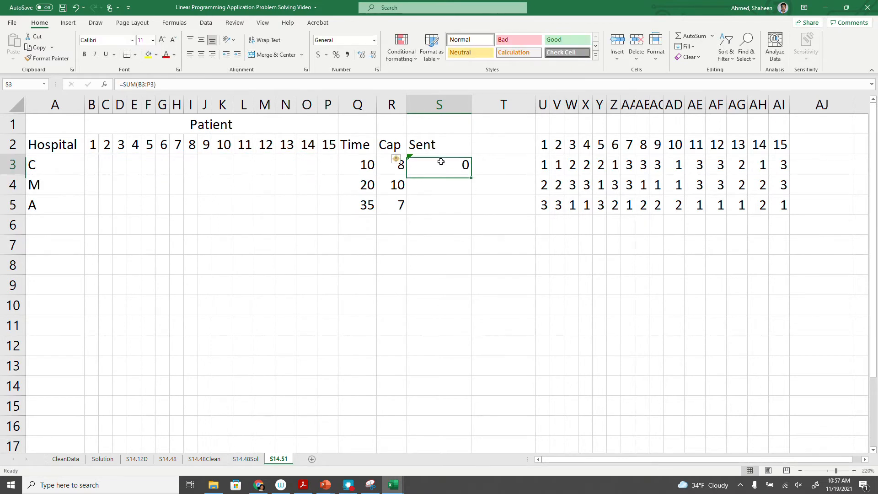
pyautogui.moveTo(471, 174); pyautogui.dragTo(470, 214)
# Fill the decision cells B3:P5 with 0 for all hospitals and patients.
pyautogui.click(90, 163)
pyautogui.write('0')
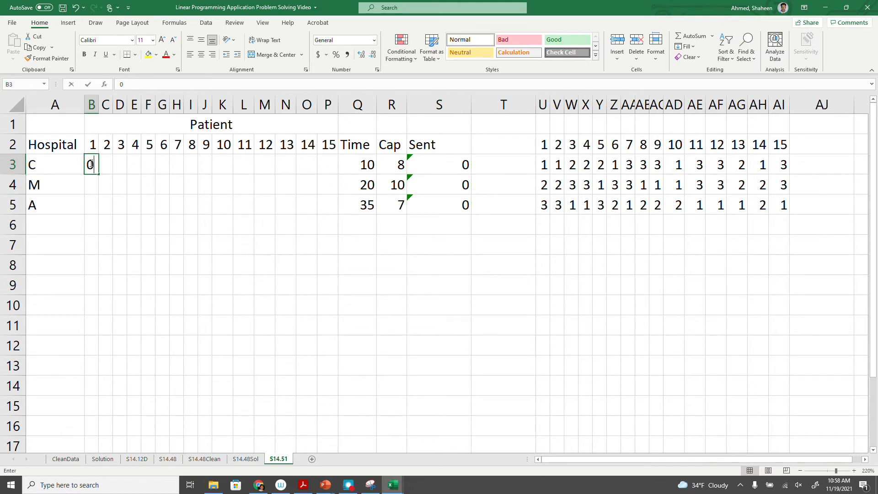
pyautogui.press('Return')
pyautogui.write('0')
pyautogui.press('Return')
pyautogui.press('Return')
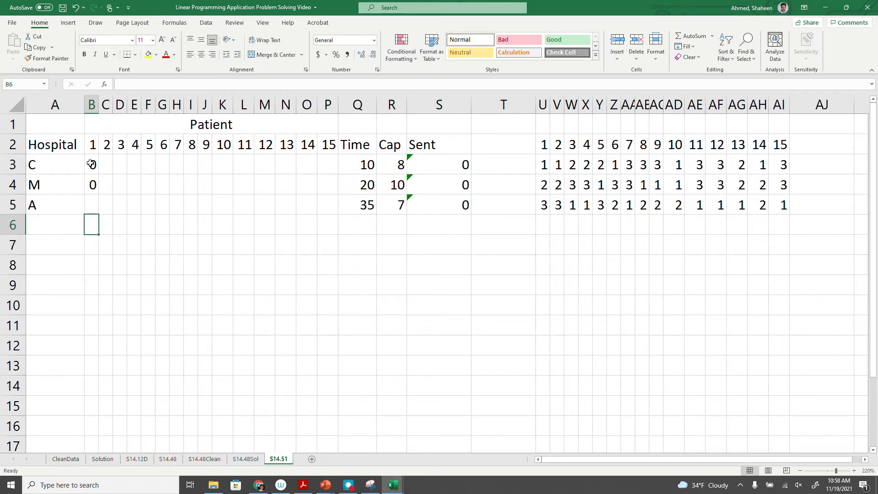
pyautogui.press('Up')
pyautogui.write('0')
pyautogui.press('Return')
pyautogui.moveTo(91, 164); pyautogui.dragTo(334, 204)
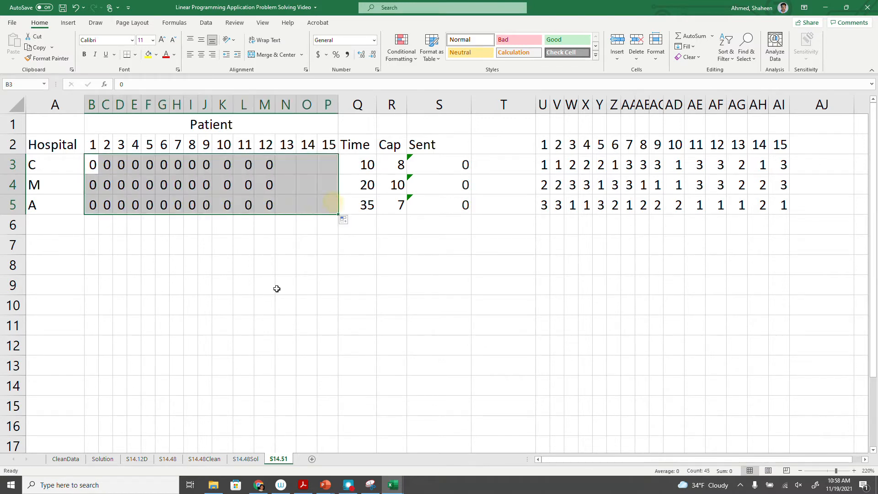
# Total each patient's assignments in row 6 with =SUM(B3:B5) in B6, filled across to P6.
pyautogui.click(51, 245)
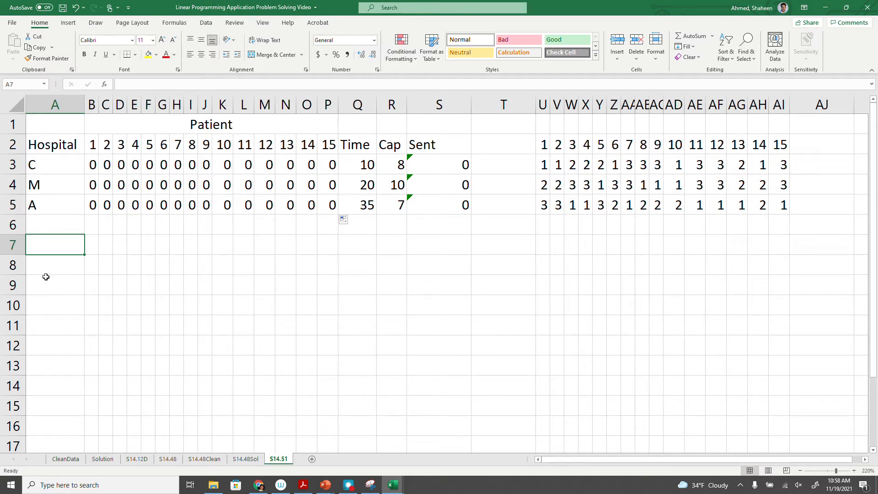
pyautogui.press('Right')
pyautogui.press('Up')
pyautogui.write('SUM')
pyautogui.press('BackSpace')
pyautogui.press('BackSpace')
pyautogui.press('BackSpace')
pyautogui.write('=SUM(')
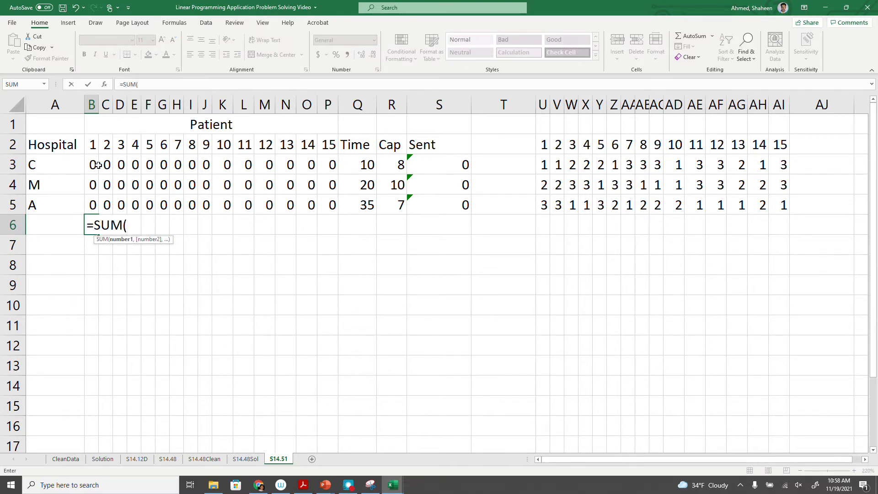
pyautogui.moveTo(92, 165); pyautogui.dragTo(90, 198)
pyautogui.press('Return')
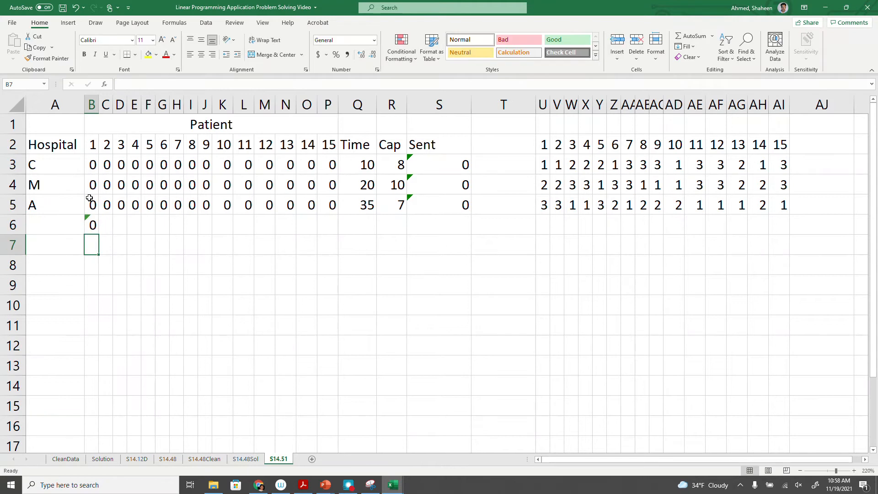
pyautogui.click(90, 224)
pyautogui.moveTo(99, 234); pyautogui.dragTo(337, 229)
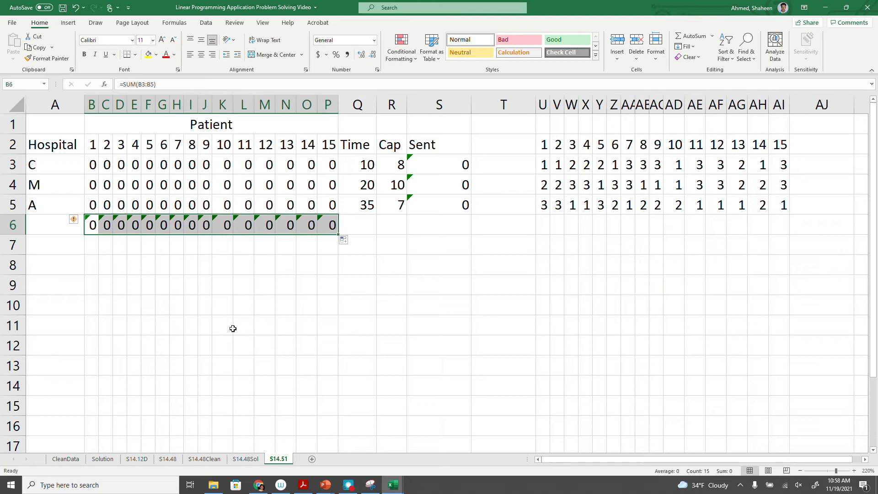
# Enter the label Miles in cell A8, two rows below the patient totals.
pyautogui.click(45, 259)
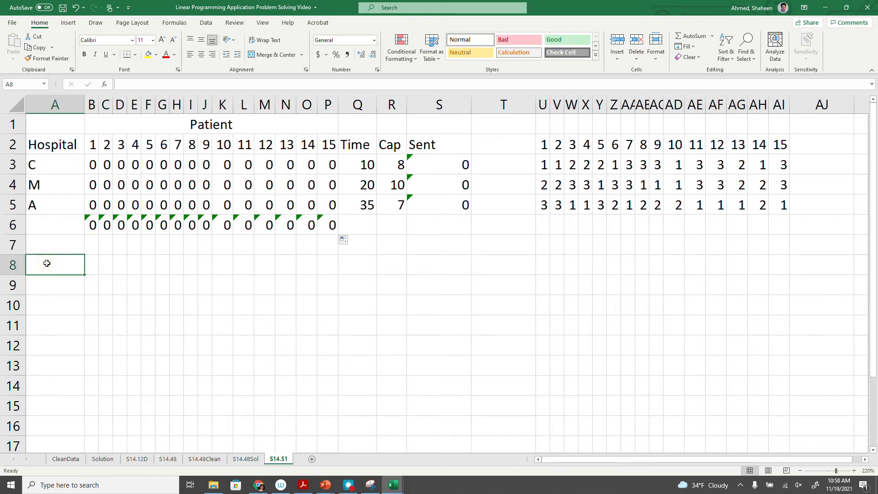
pyautogui.write('tOTAL')
pyautogui.press('BackSpace')
pyautogui.press('BackSpace')
pyautogui.press('BackSpace')
pyautogui.press('BackSpace')
pyautogui.press('BackSpace')
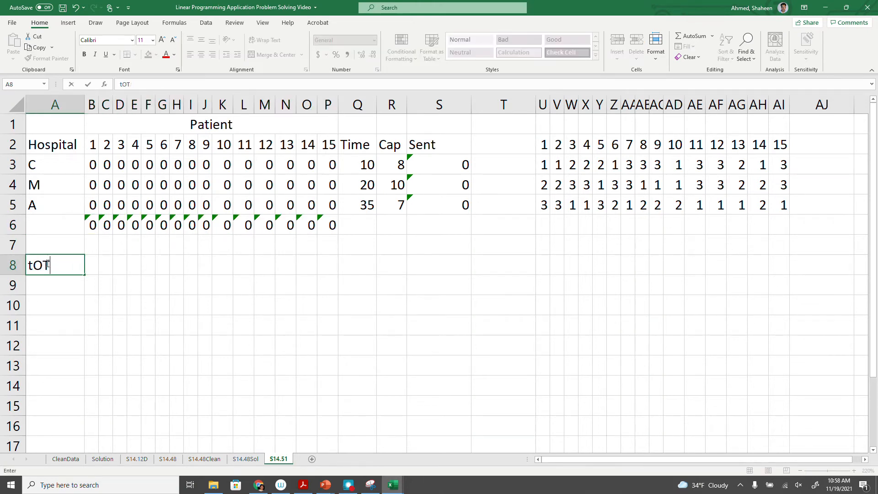
pyautogui.write('mILES')
pyautogui.press('Return')
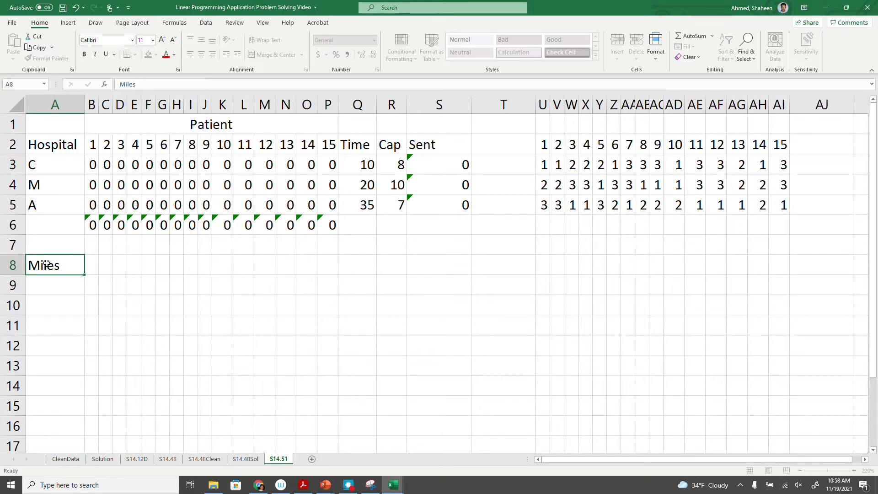
pyautogui.press('Up')
pyautogui.press('Right')
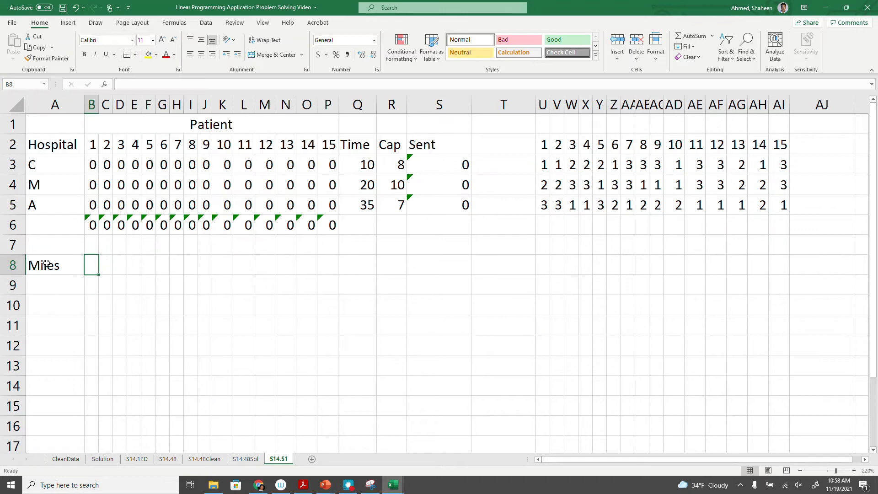
# Replace the label in cell A8 with Time.
pyautogui.click(46, 263)
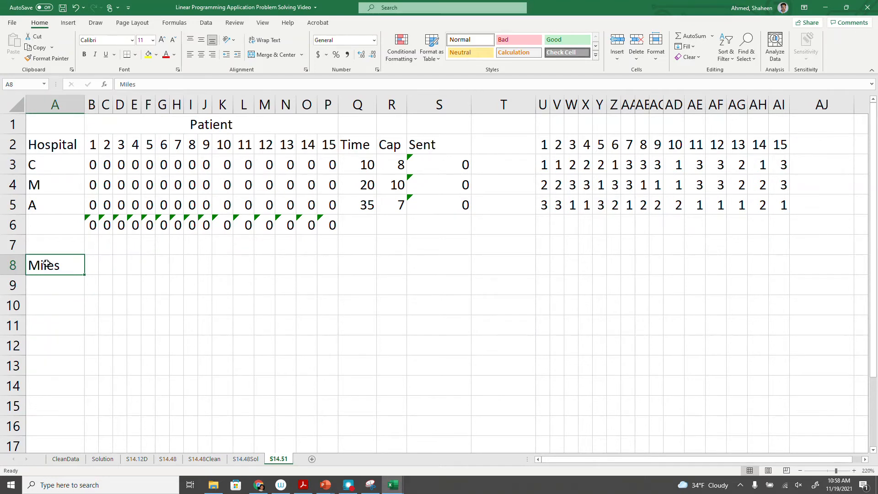
pyautogui.write('Time')
pyautogui.press('Tab')
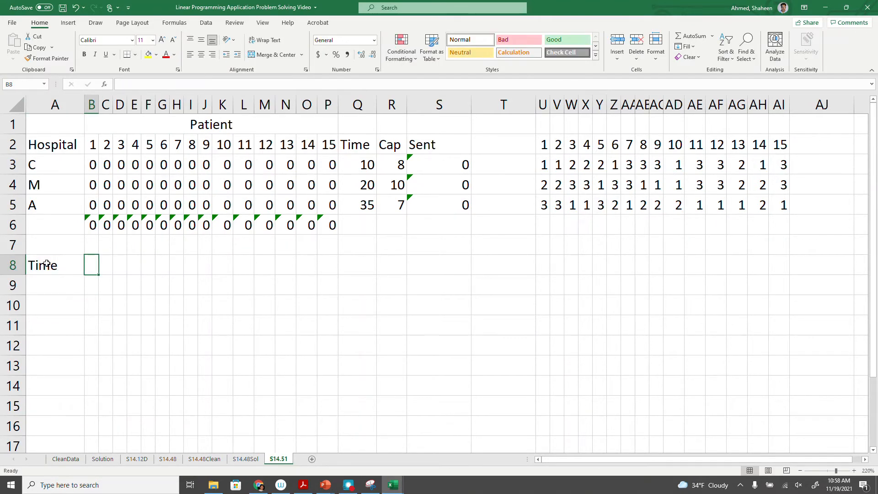
pyautogui.write('=sump')
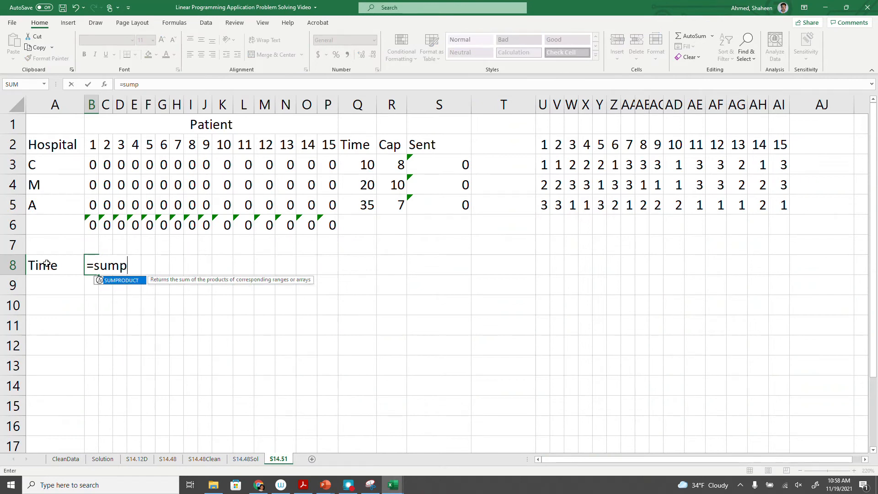
pyautogui.write('roduct(')
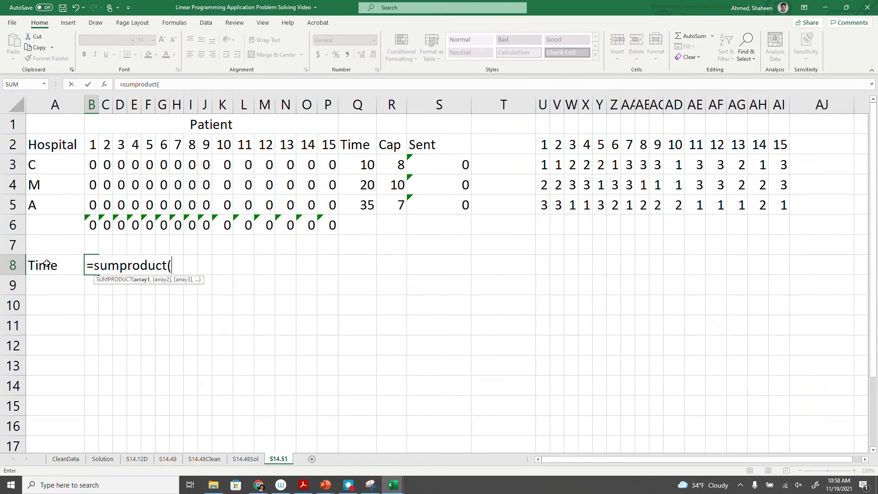
pyautogui.moveTo(93, 164); pyautogui.dragTo(334, 202)
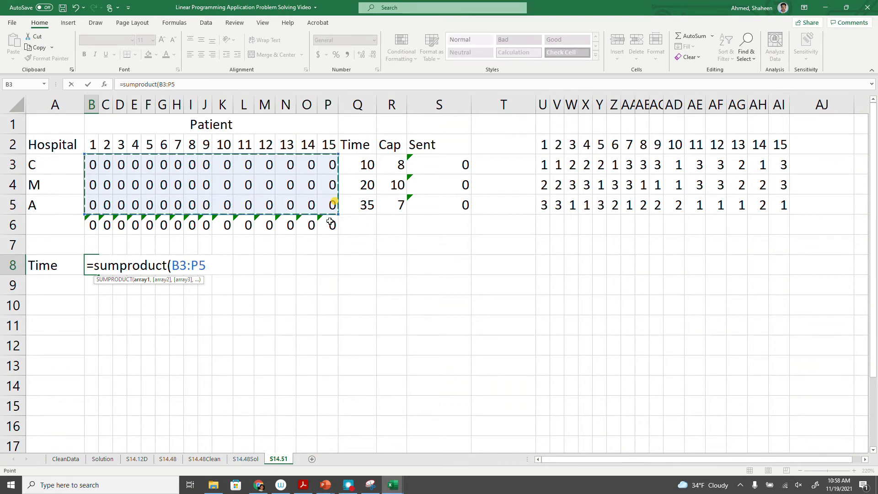
pyautogui.write(',')
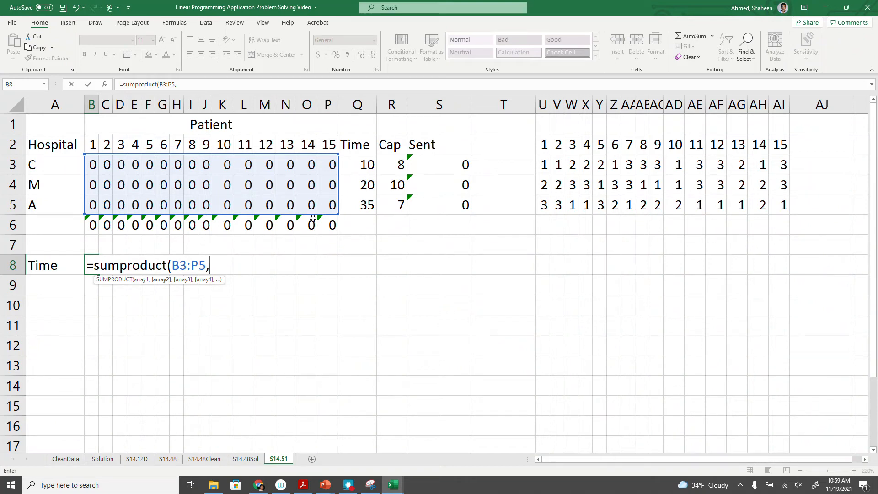
pyautogui.press('Escape')
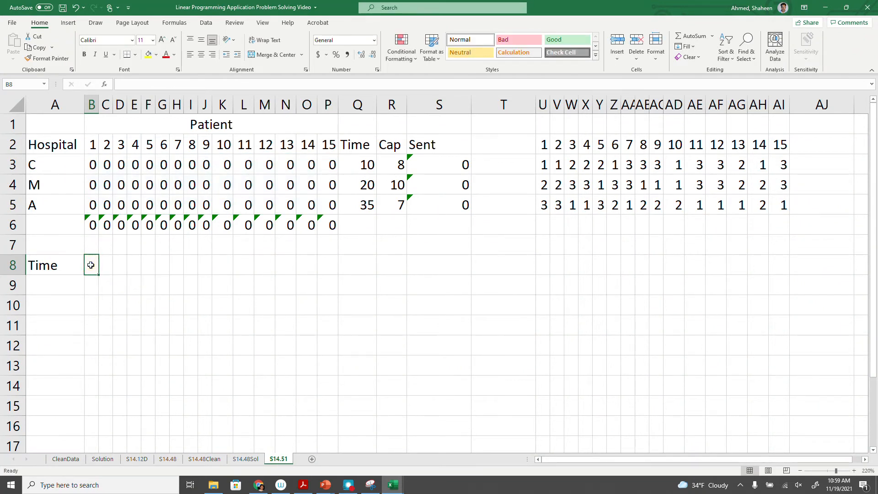
# Compute the total time in B8 with =SUMPRODUCT(Q3:Q5,S3:S5), multiplying the Time column by the Sent column.
pyautogui.write('=')
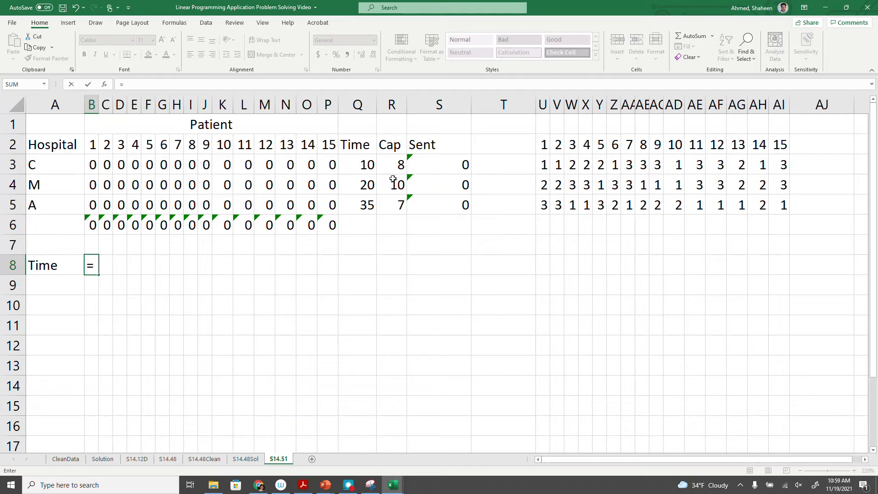
pyautogui.moveTo(360, 164); pyautogui.dragTo(359, 209)
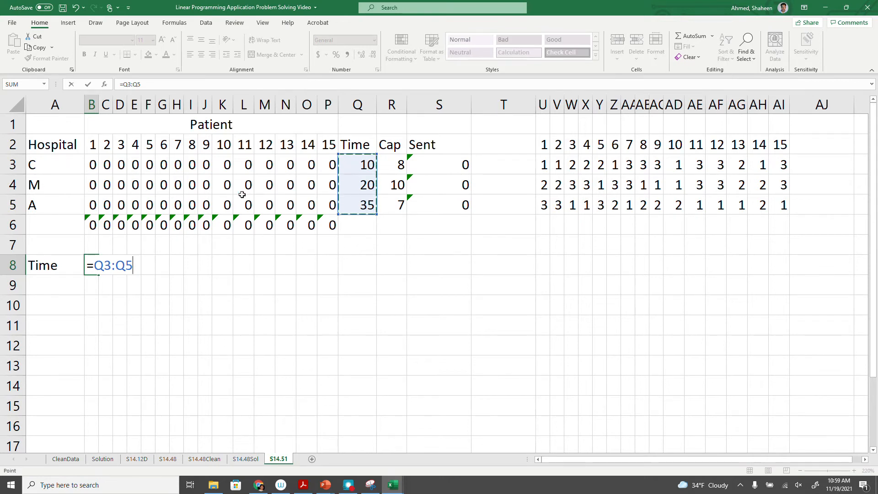
pyautogui.press('BackSpace')
pyautogui.press('BackSpace')
pyautogui.press('BackSpace')
pyautogui.press('BackSpace')
pyautogui.press('BackSpace')
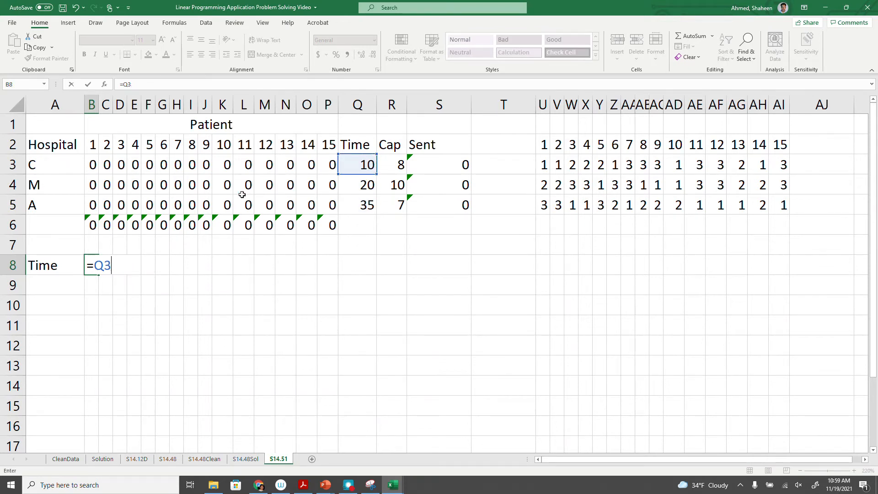
pyautogui.write('sumpr')
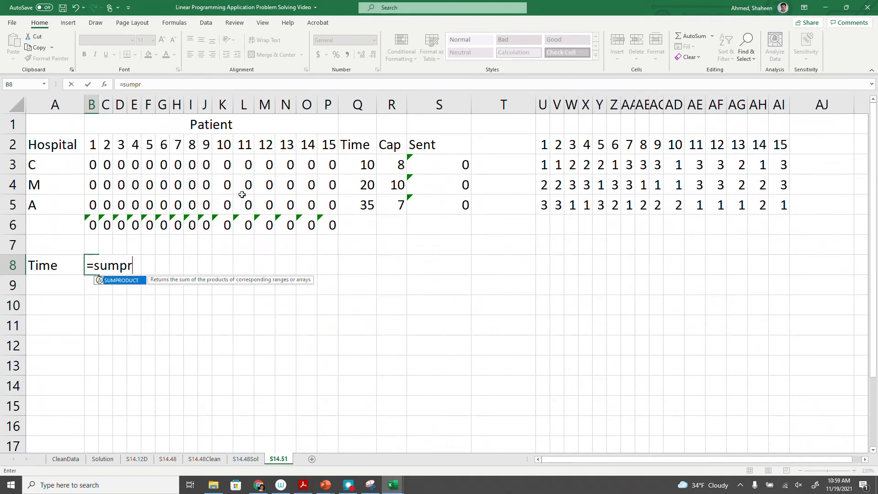
pyautogui.write('oduct(')
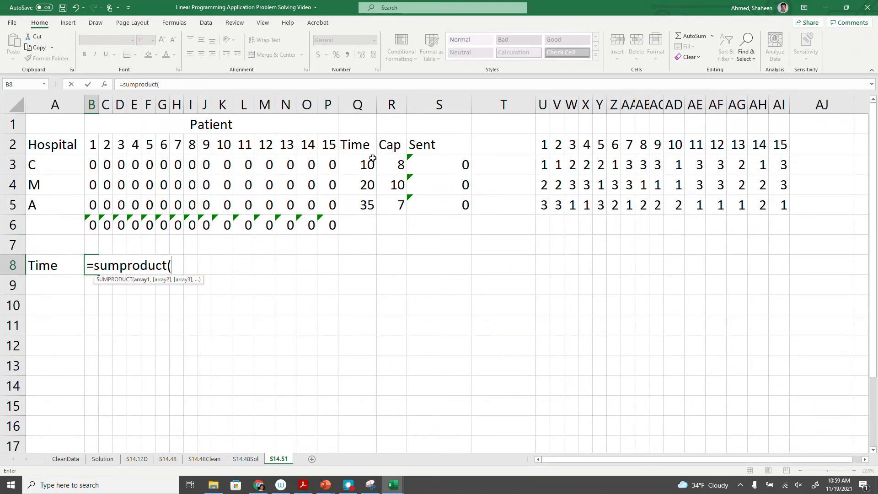
pyautogui.moveTo(358, 160); pyautogui.dragTo(353, 204)
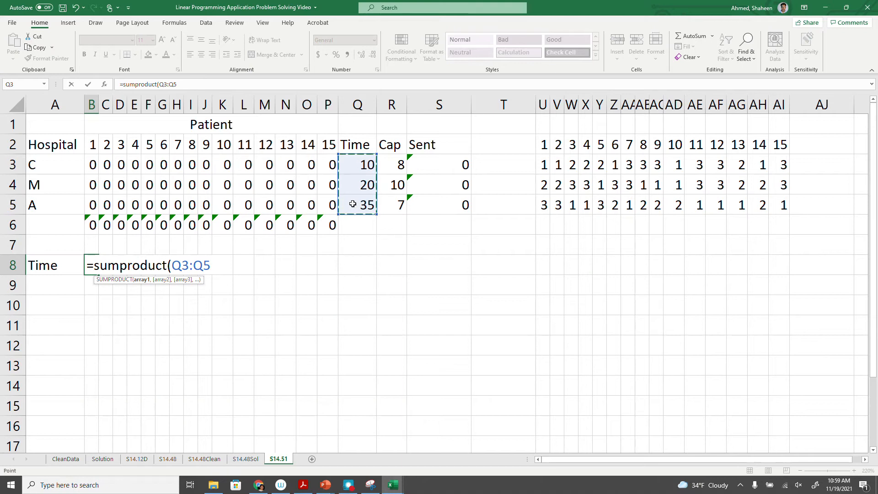
pyautogui.write(',')
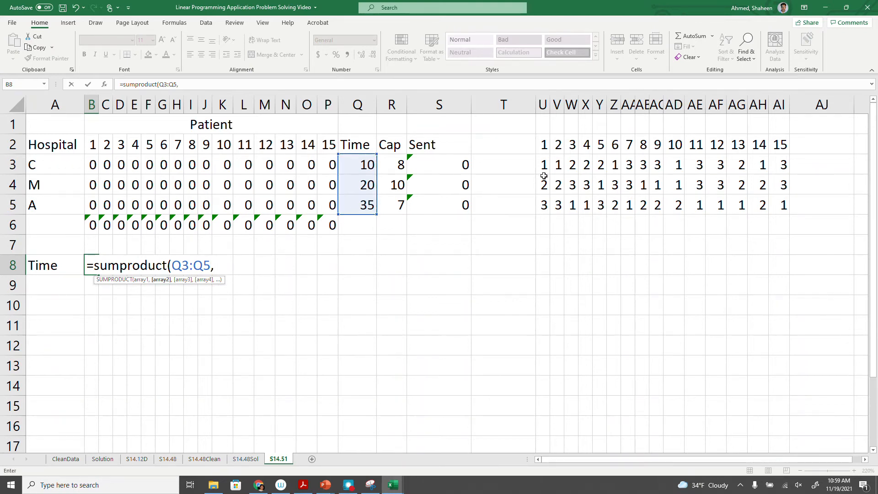
pyautogui.moveTo(451, 167); pyautogui.dragTo(450, 202)
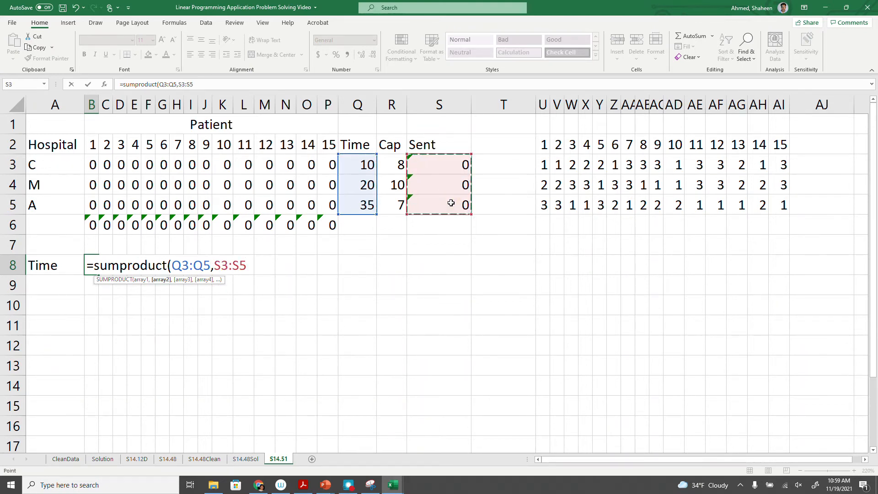
pyautogui.press('Return')
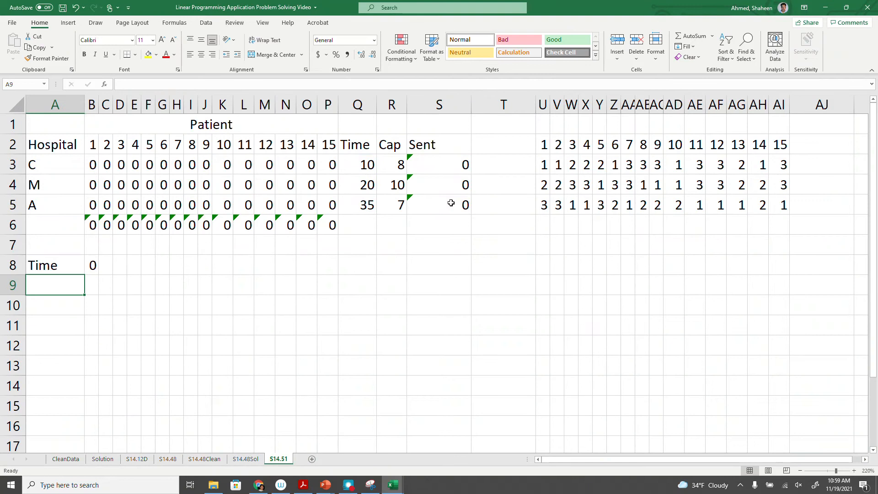
# Autofit the Sent column's width and divide the Time formula in B8 by 15.
pyautogui.doubleClick(471, 112)
pyautogui.doubleClick(86, 265)
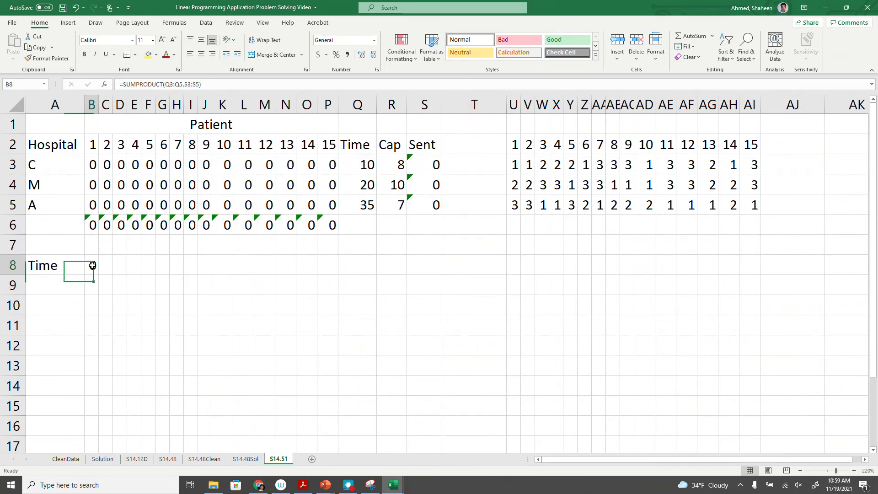
pyautogui.click(274, 266)
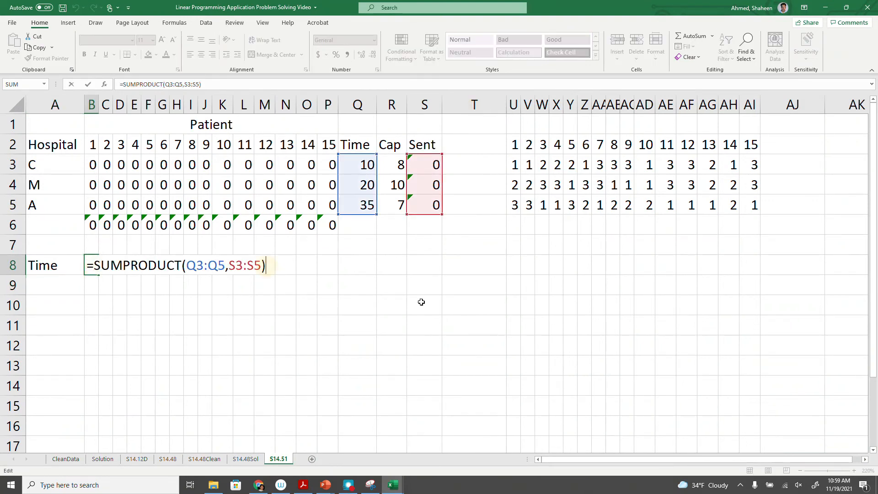
pyautogui.write('/15')
pyautogui.press('Return')
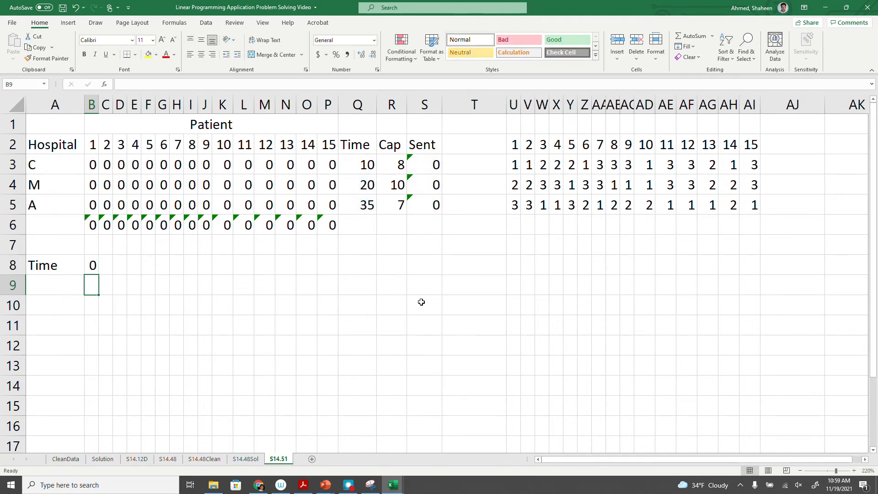
# Enter the label Priority in cell A9, below Time.
pyautogui.press('Left')
pyautogui.write('Pri')
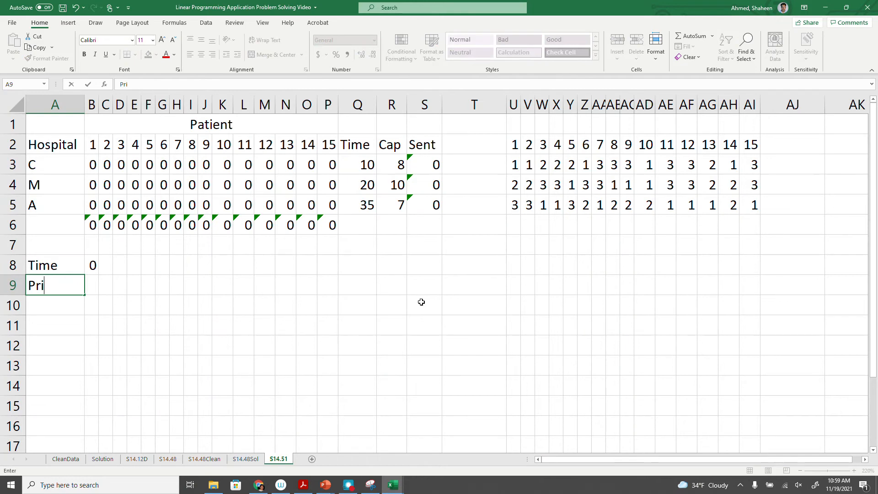
pyautogui.write('ority')
pyautogui.press('Tab')
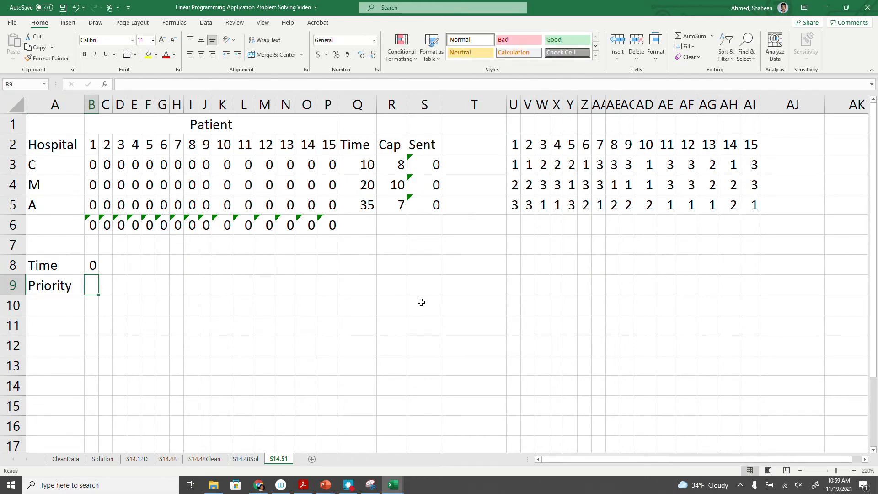
# Compute the total priority in B9 with =SUMPRODUCT(B3:P5,U3:AI5), combining the decision cells with the priority rankings.
pyautogui.write('=sumproduct')
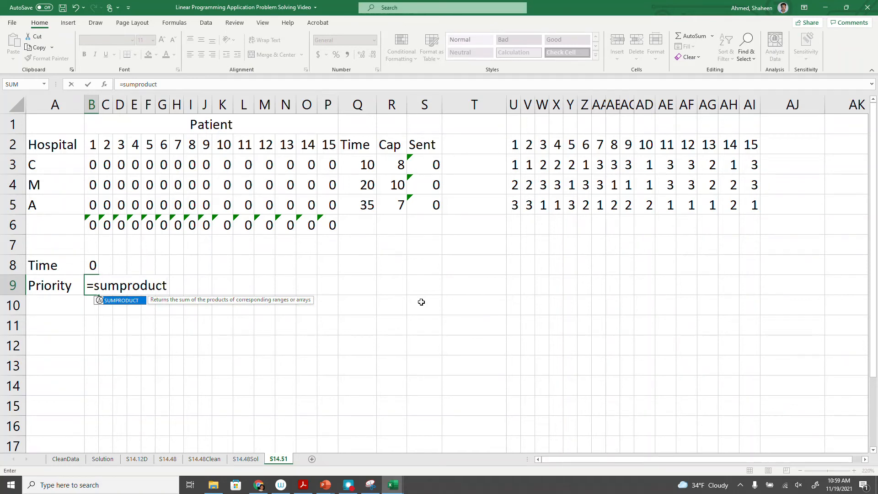
pyautogui.write('(')
pyautogui.moveTo(93, 164); pyautogui.dragTo(329, 204)
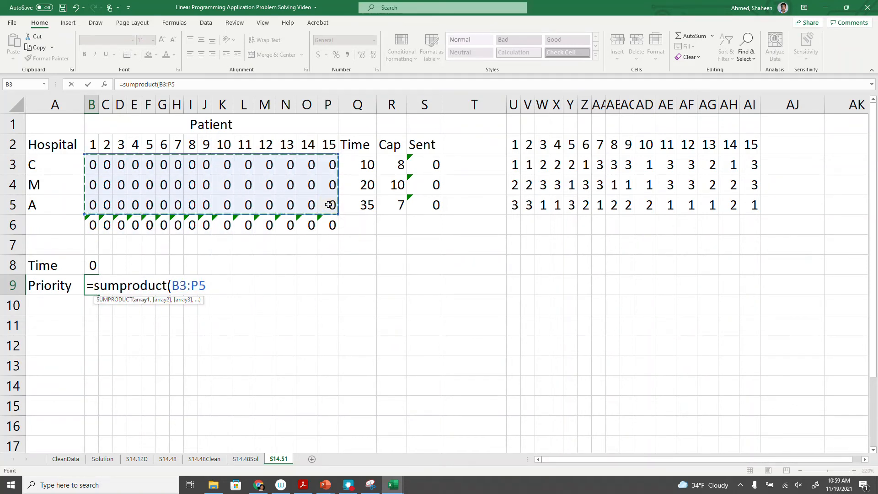
pyautogui.write(',')
pyautogui.moveTo(516, 166); pyautogui.dragTo(752, 205)
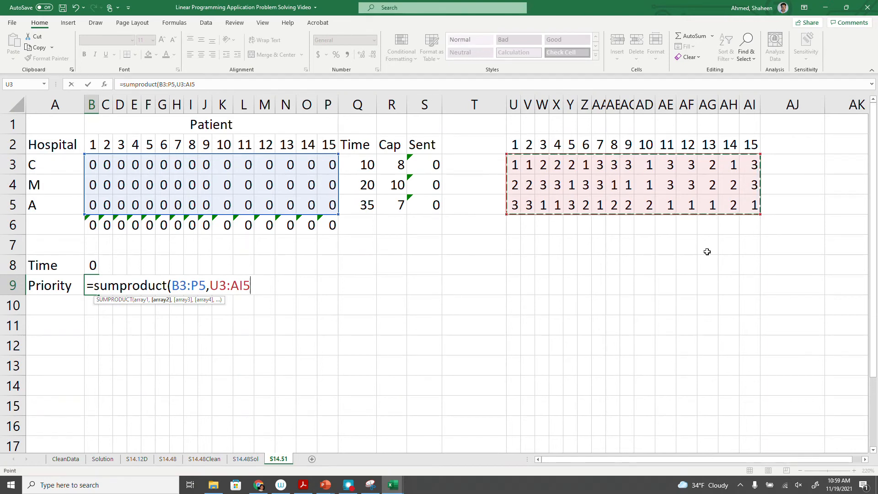
pyautogui.write(')')
pyautogui.press('Return')
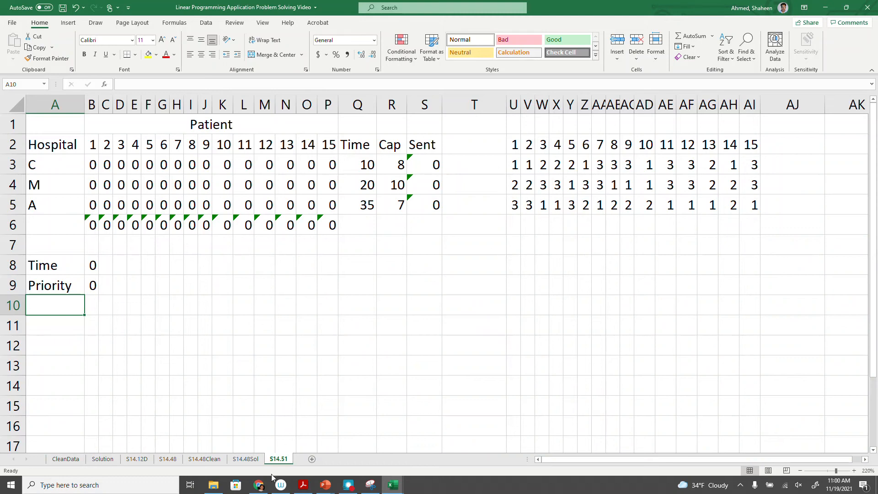
# Create a copy of the S14.51 sheet at the end of the workbook.
pyautogui.rightClick(279, 459)
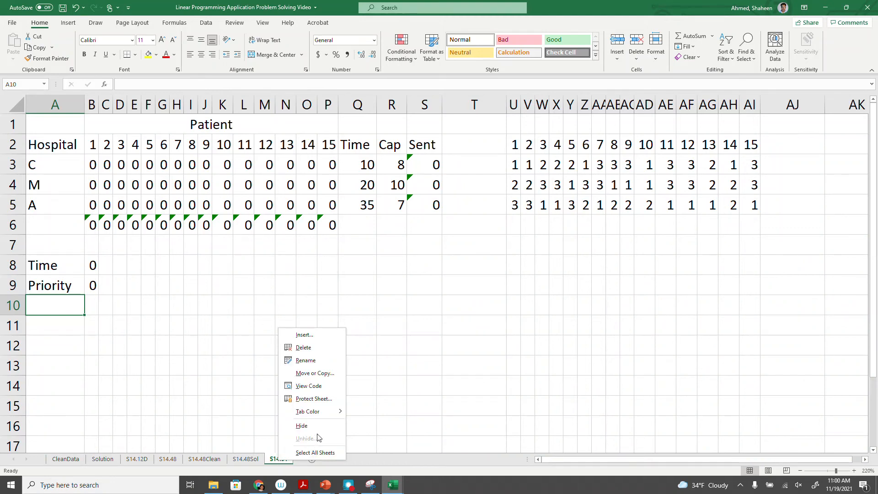
pyautogui.click(320, 373)
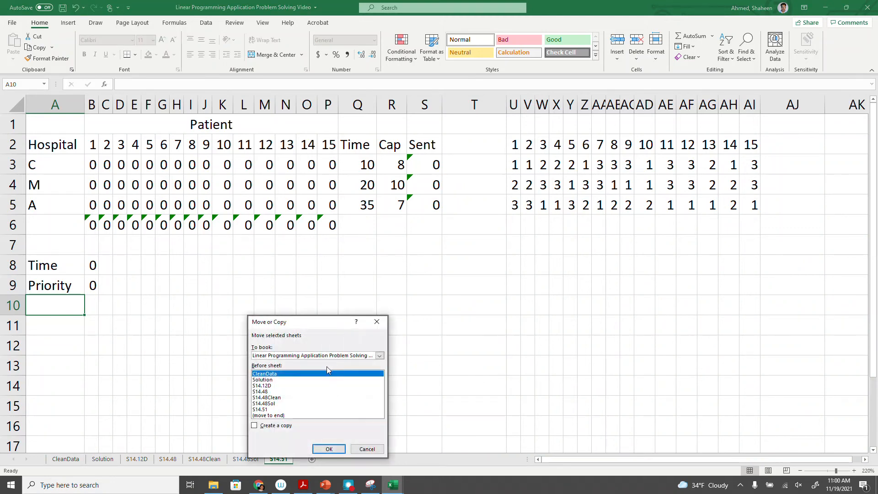
pyautogui.click(274, 415)
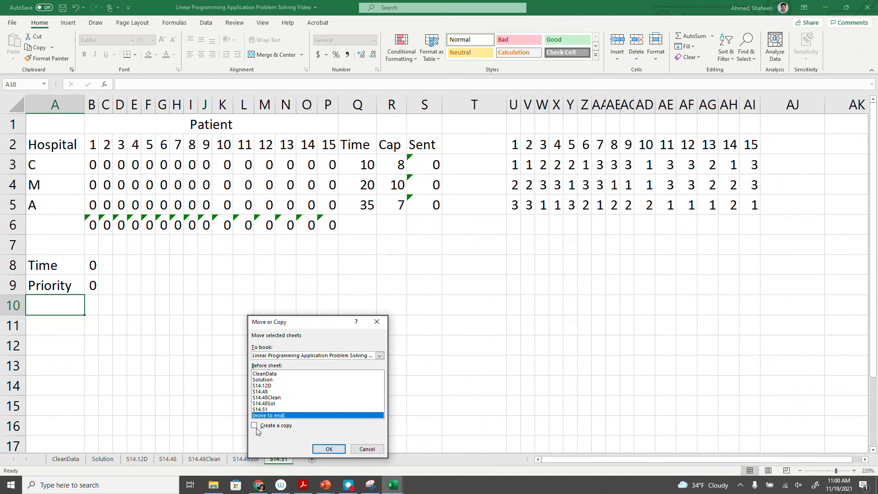
pyautogui.click(329, 449)
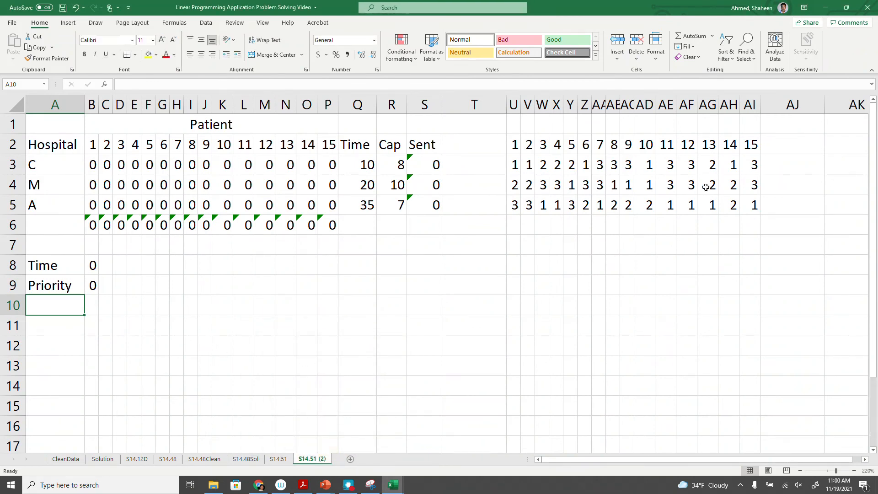
# Start Solver on the copied sheet and set the objective to minimize the total priority in B9.
pyautogui.click(206, 22)
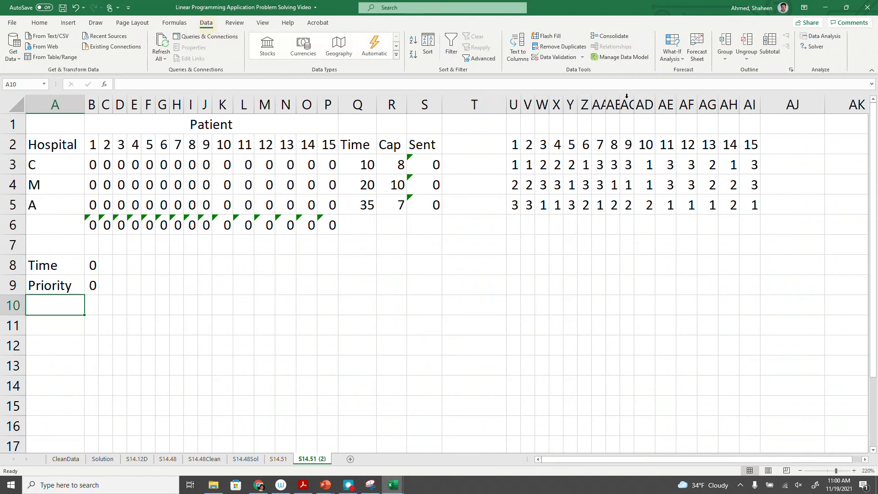
pyautogui.click(813, 46)
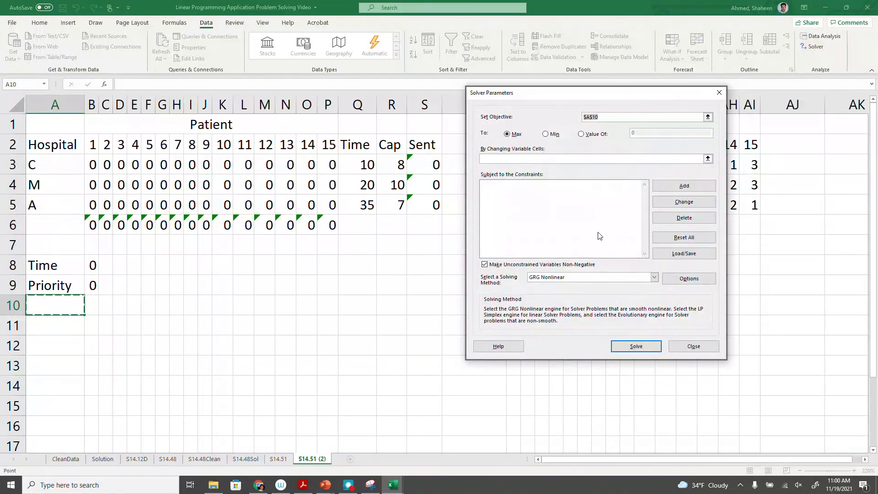
pyautogui.click(708, 117)
pyautogui.click(94, 286)
pyautogui.press('Return')
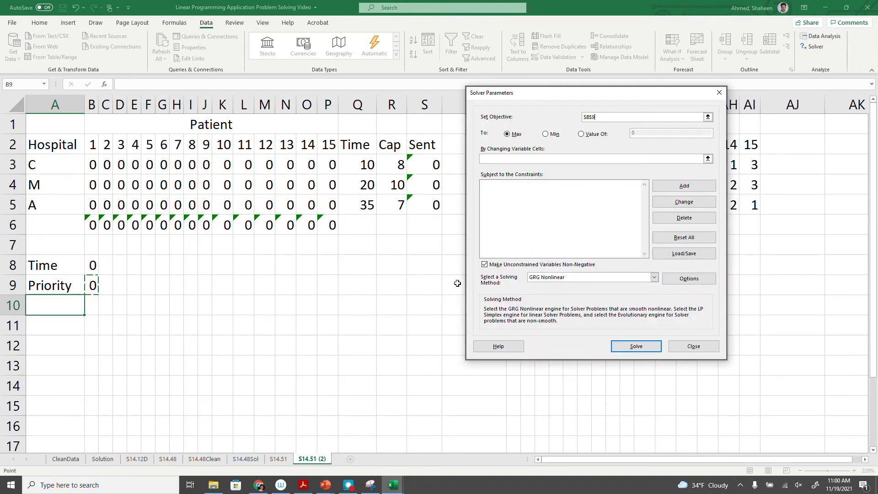
pyautogui.click(546, 135)
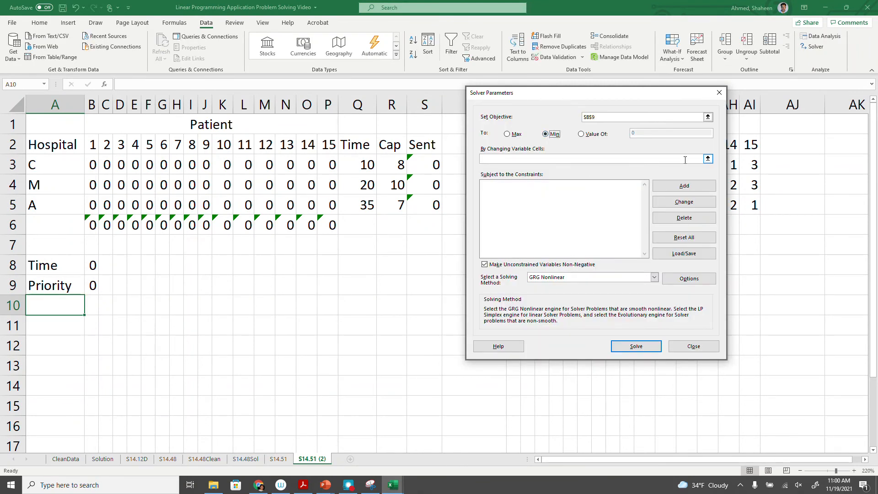
# Set Solver's changing variable cells to the patient assignment range B3:P5.
pyautogui.click(707, 159)
pyautogui.moveTo(92, 164); pyautogui.dragTo(338, 217)
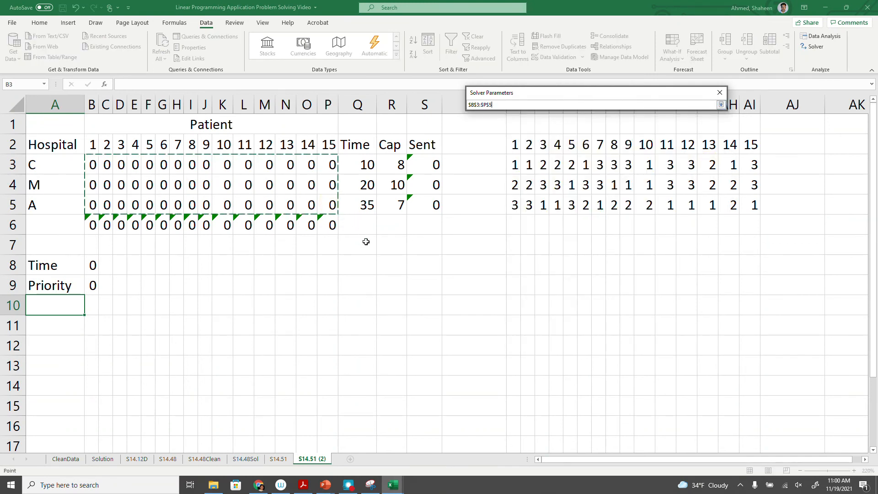
pyautogui.press('Return')
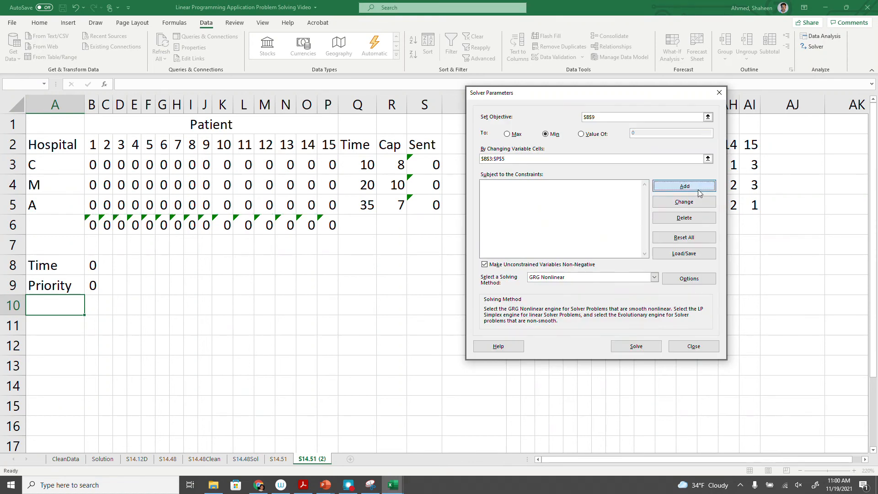
# Add a Solver constraint requiring the assignment cells B3:P5 to be binary.
pyautogui.click(686, 190)
pyautogui.moveTo(90, 165); pyautogui.dragTo(328, 205)
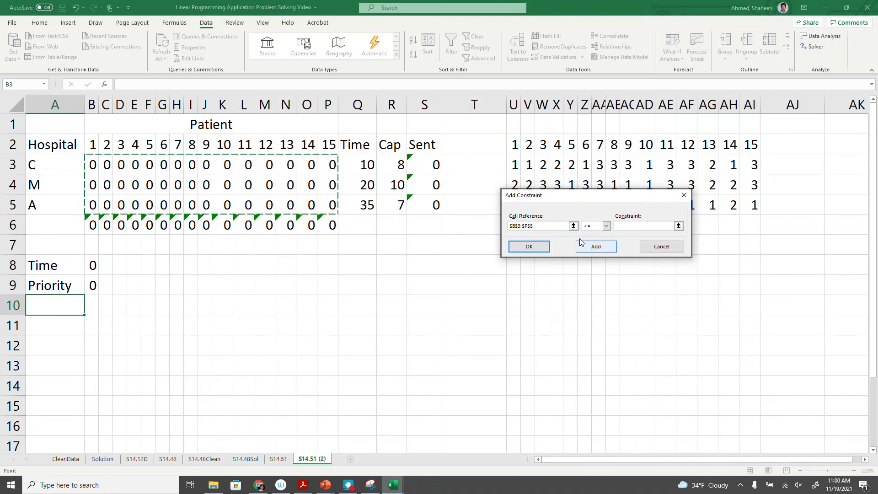
pyautogui.click(605, 226)
pyautogui.click(589, 258)
pyautogui.click(590, 247)
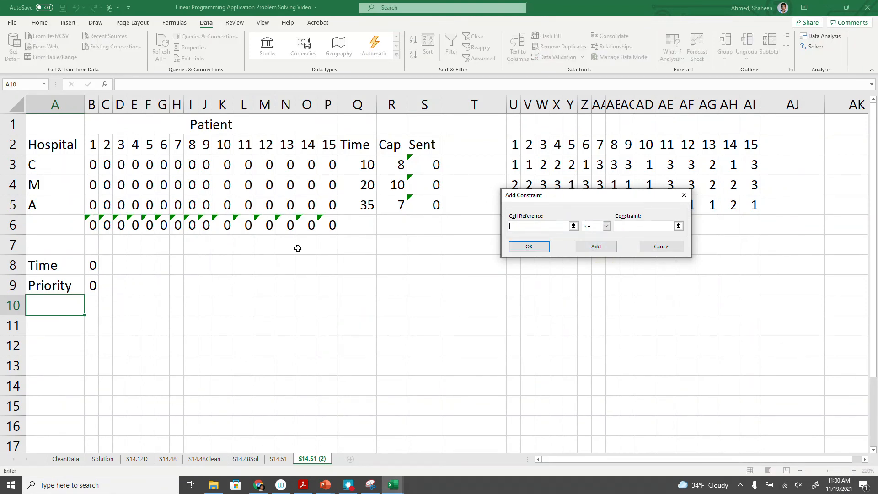
# Add a constraint that each patient's assignment total in B6:P6 equals 1.
pyautogui.moveTo(93, 225); pyautogui.dragTo(332, 224)
pyautogui.click(605, 226)
pyautogui.click(603, 238)
pyautogui.click(596, 247)
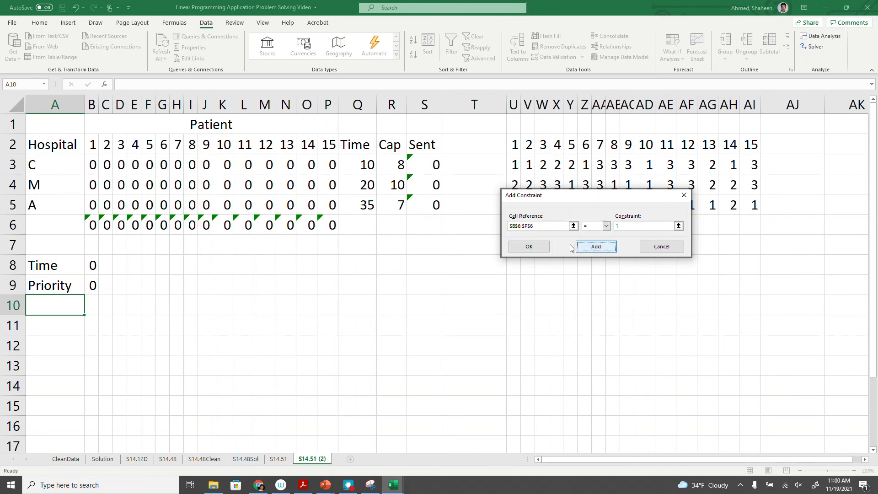
# Add the capacity constraint that the Sent totals S3:S5 are <= the Cap values R3:R5, and finish the constraint list.
pyautogui.moveTo(428, 163); pyautogui.dragTo(427, 204)
pyautogui.click(678, 226)
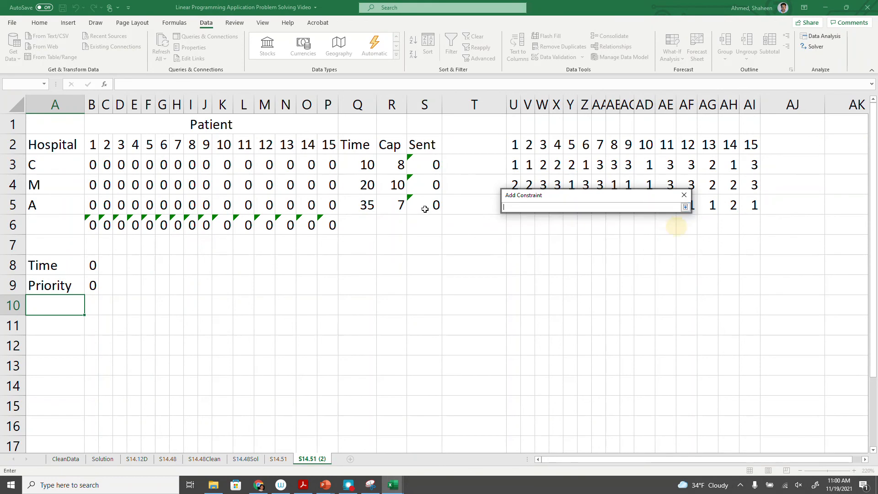
pyautogui.moveTo(393, 165); pyautogui.dragTo(391, 203)
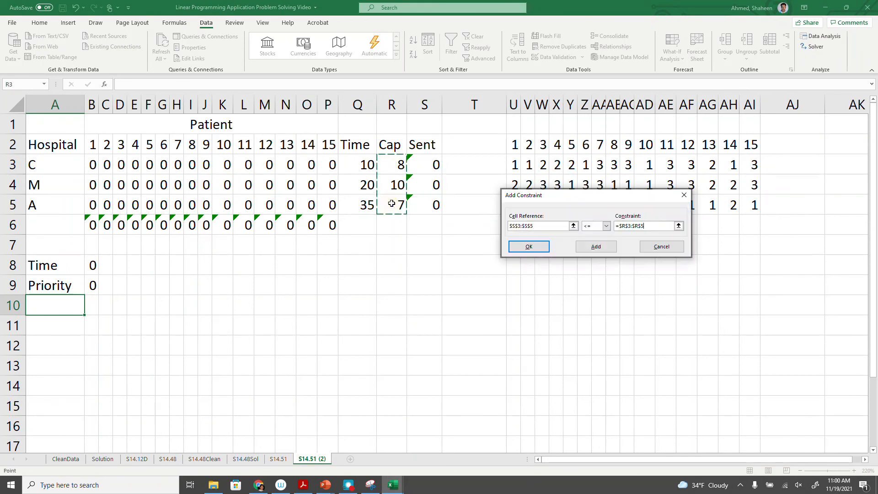
pyautogui.click(527, 247)
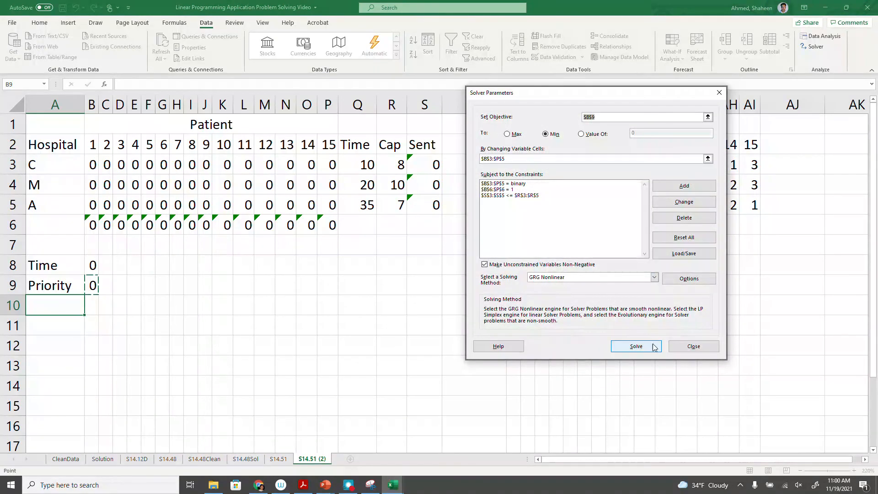
# Choose Simplex LP as the solving method, solve the model and keep the Solver solution.
pyautogui.click(578, 279)
pyautogui.click(558, 291)
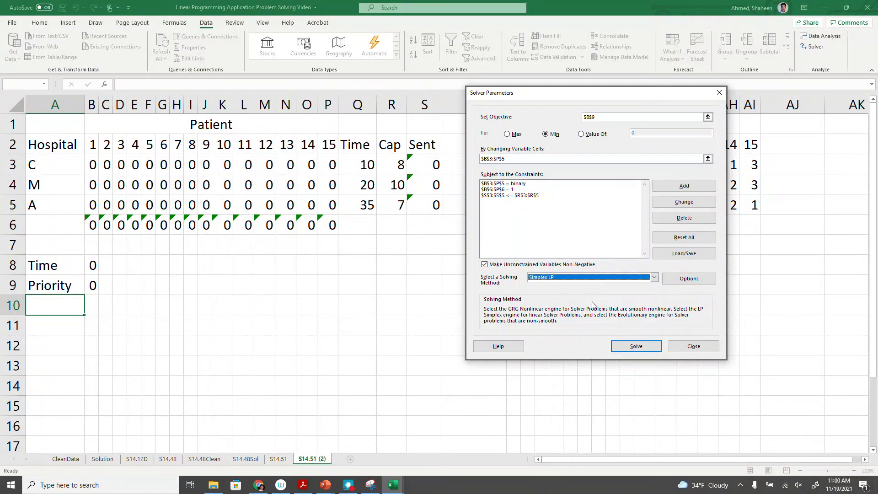
pyautogui.click(642, 349)
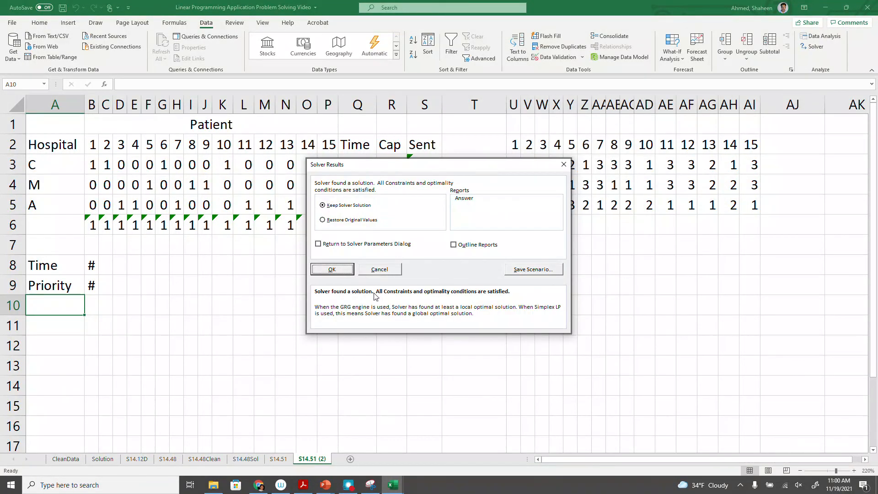
pyautogui.click(332, 269)
# Autofit the widths of columns A and B so the Time and Priority results can be read.
pyautogui.moveTo(55, 104); pyautogui.dragTo(90, 104)
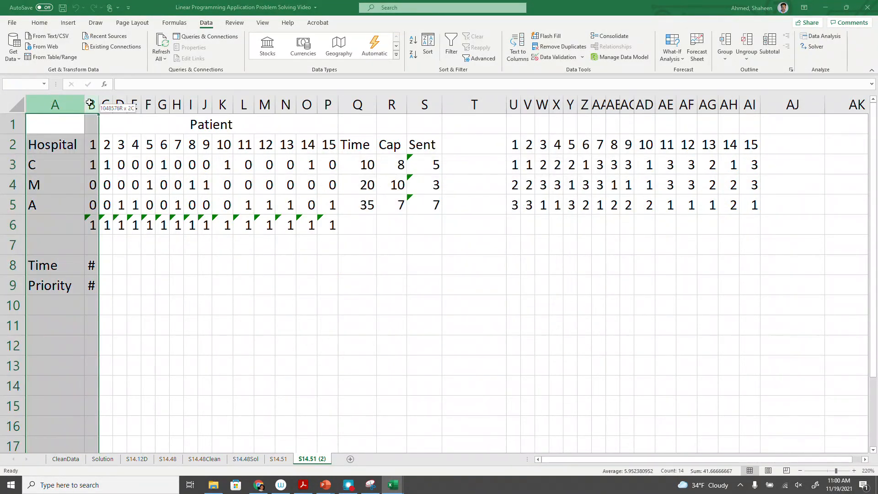
pyautogui.doubleClick(98, 104)
pyautogui.click(206, 286)
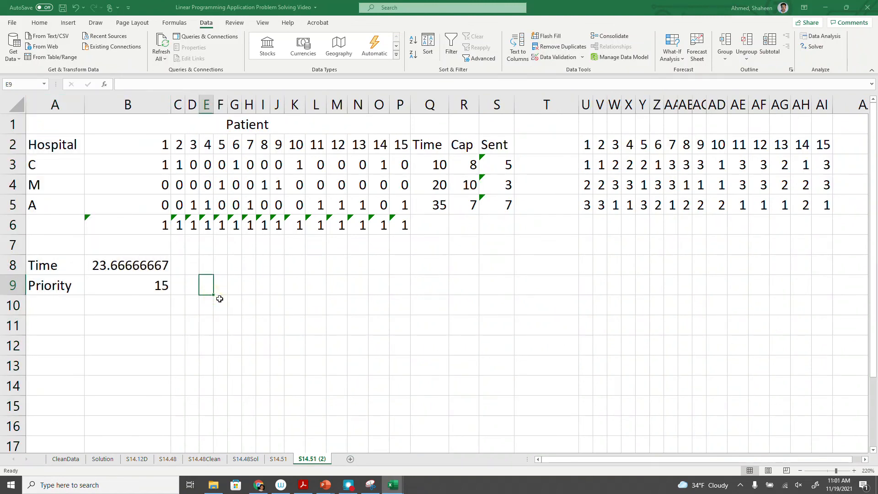